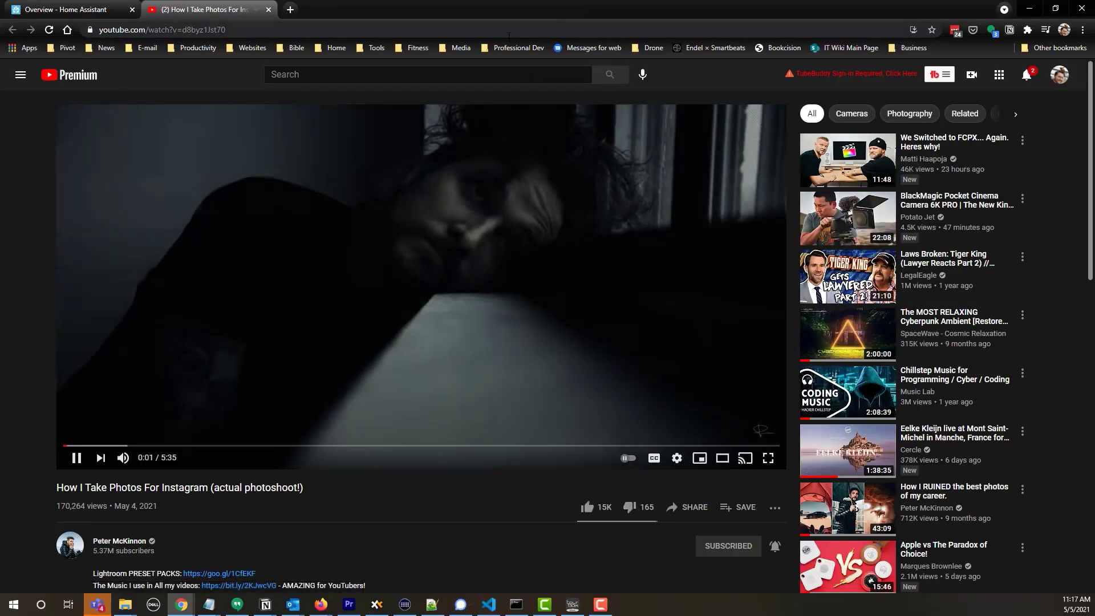
- Close the YouTube video tab to return to the Home Assistant dashboard
key("ctrl+w")
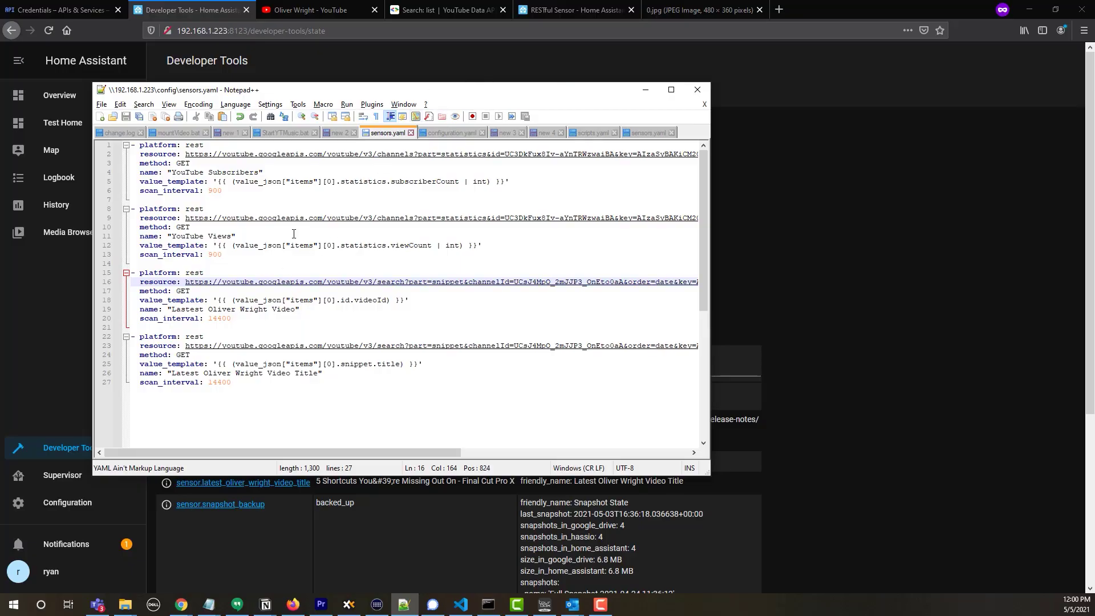
- Switch to the channel's YouTube tab, then bring sensors.yaml up maximized in Notepad++
left_click(340, 10)
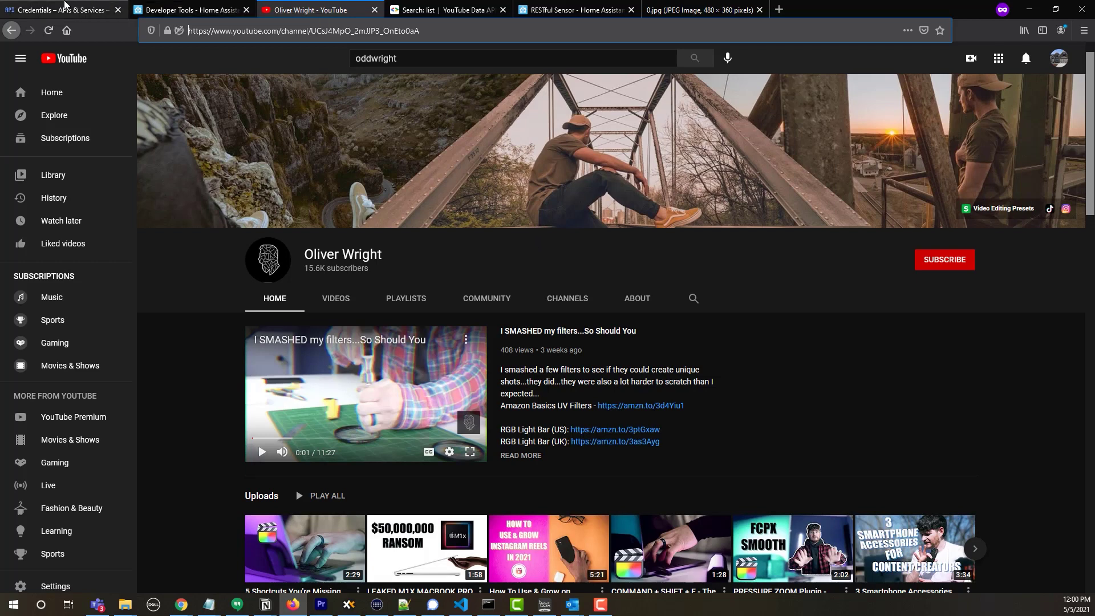
left_click(402, 604)
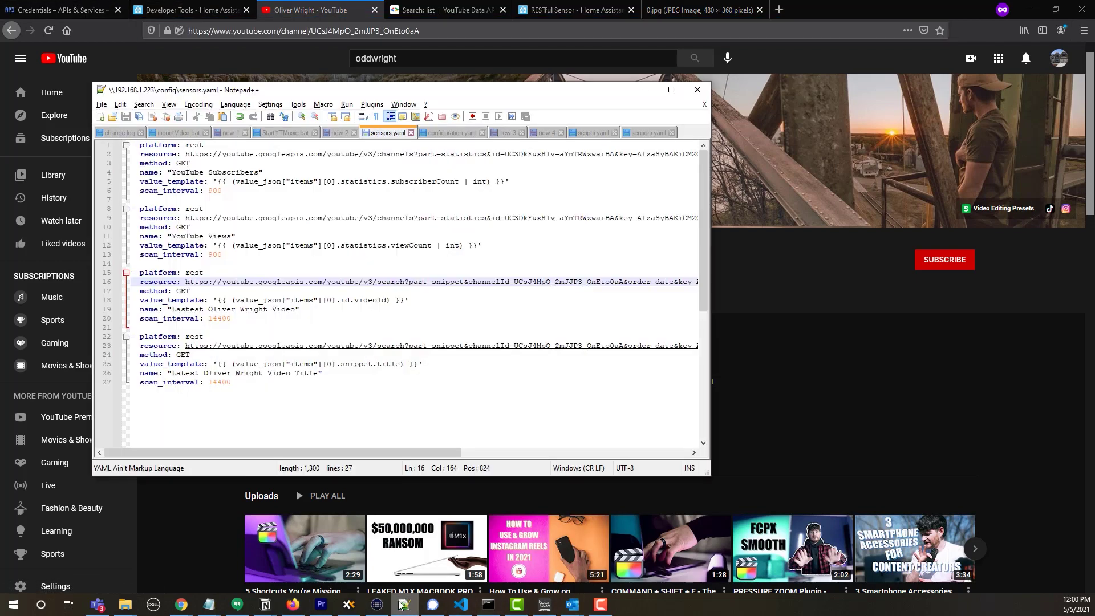
double_click(483, 95)
- Select and copy the third sensor's YouTube search API resource URL in sensors.yaml
key("Down")
key("Down")
key("Down")
key("Down")
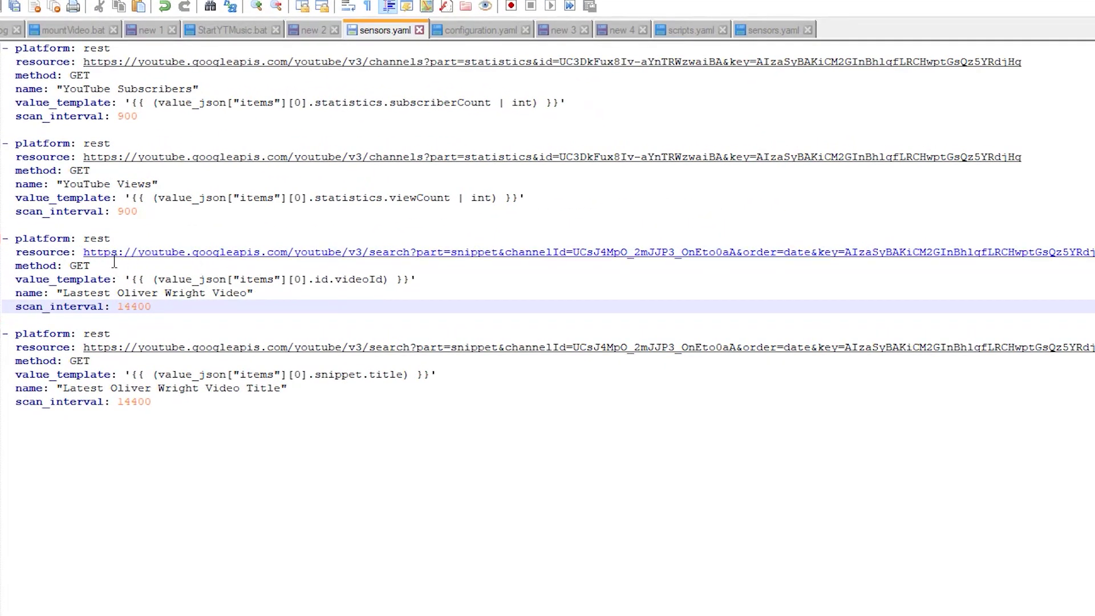
left_click(170, 294)
left_click_drag(170, 294, 246, 294)
left_click_drag(165, 388, 268, 387)
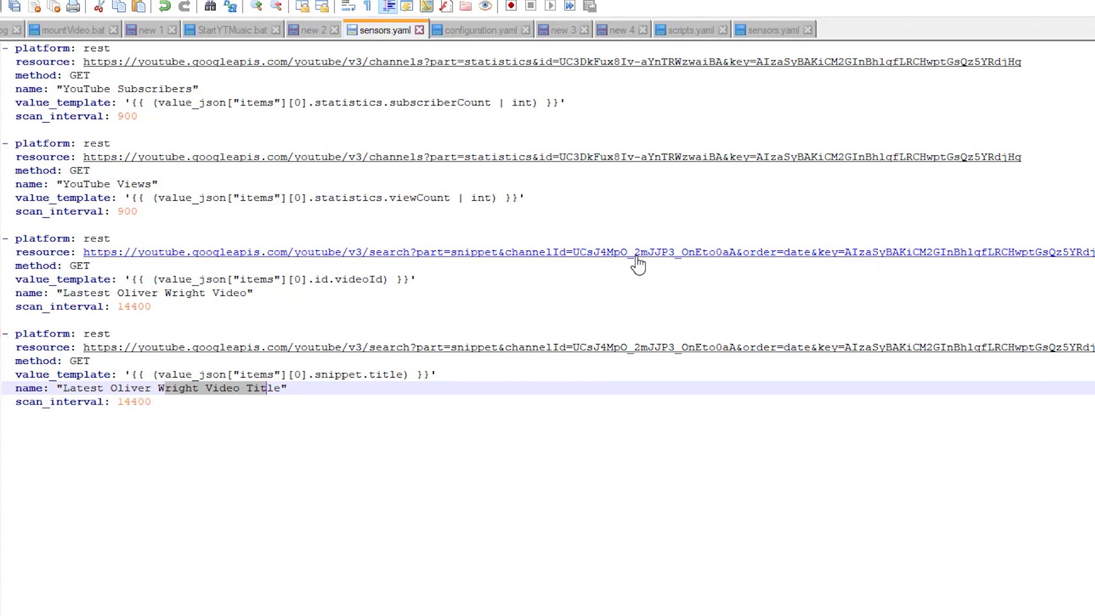
left_click_drag(1091, 254, 87, 250)
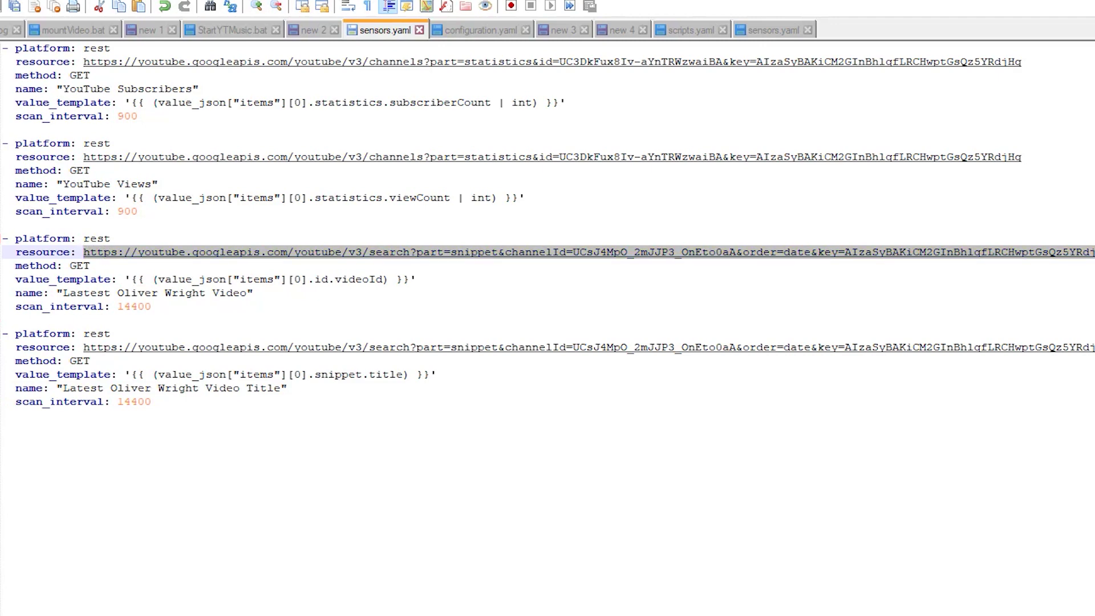
left_click(623, 613)
- Run curl on the pasted YouTube search API URL in quotes
key("Escape")
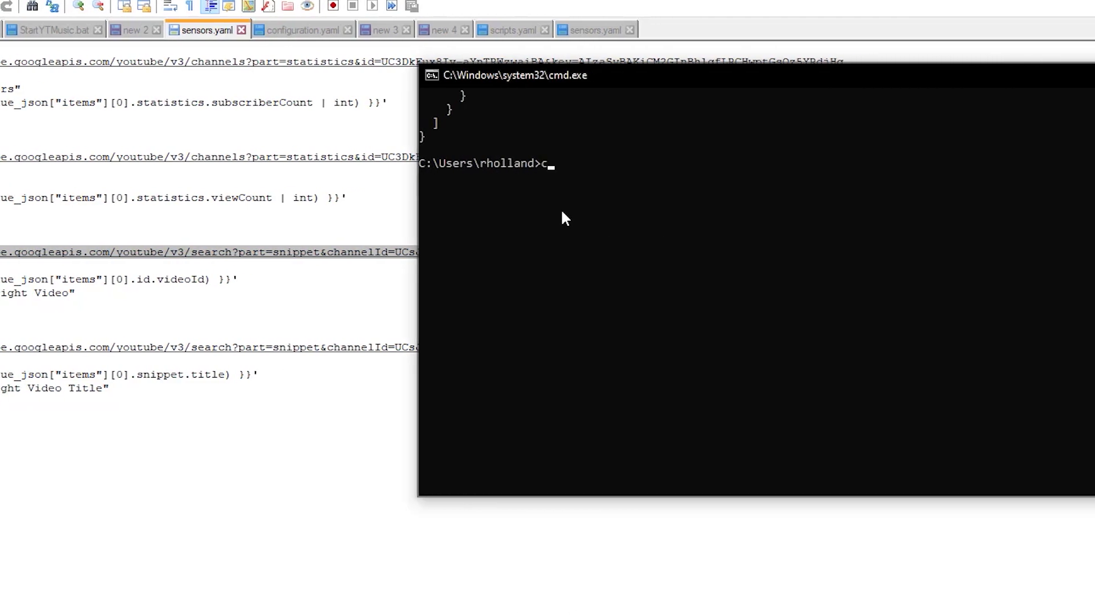
type("curl \"")
key("ctrl+v")
type("\"")
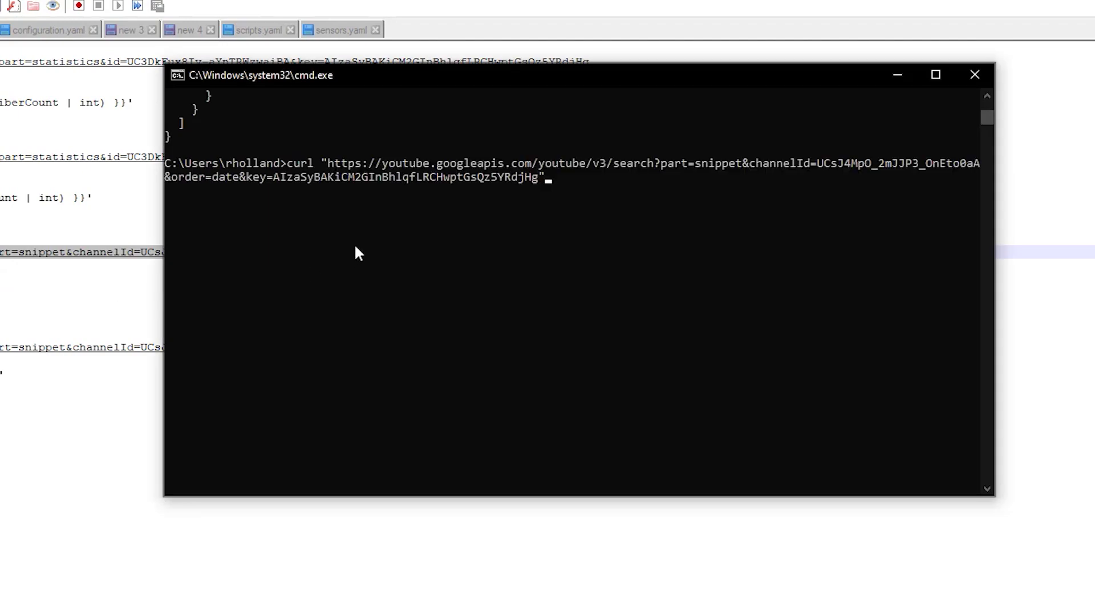
key("Return")
- Look through the JSON response to find the first item's videoId Tyfy0dxYx2M
scroll(356, 248, "up", 15)
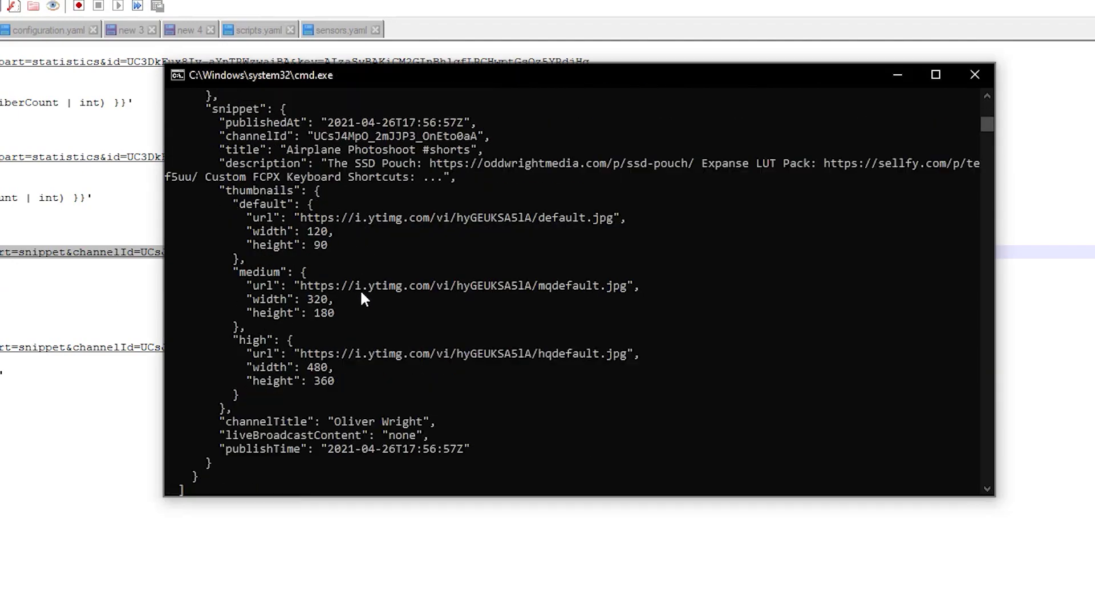
scroll(365, 329, "up", 20)
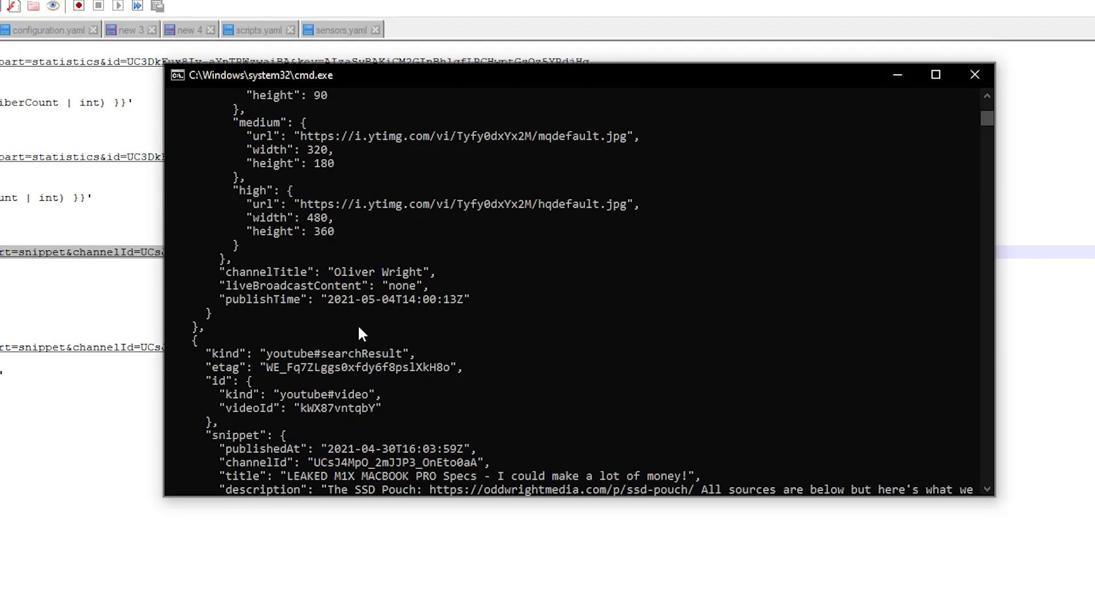
scroll(299, 329, "down", 2)
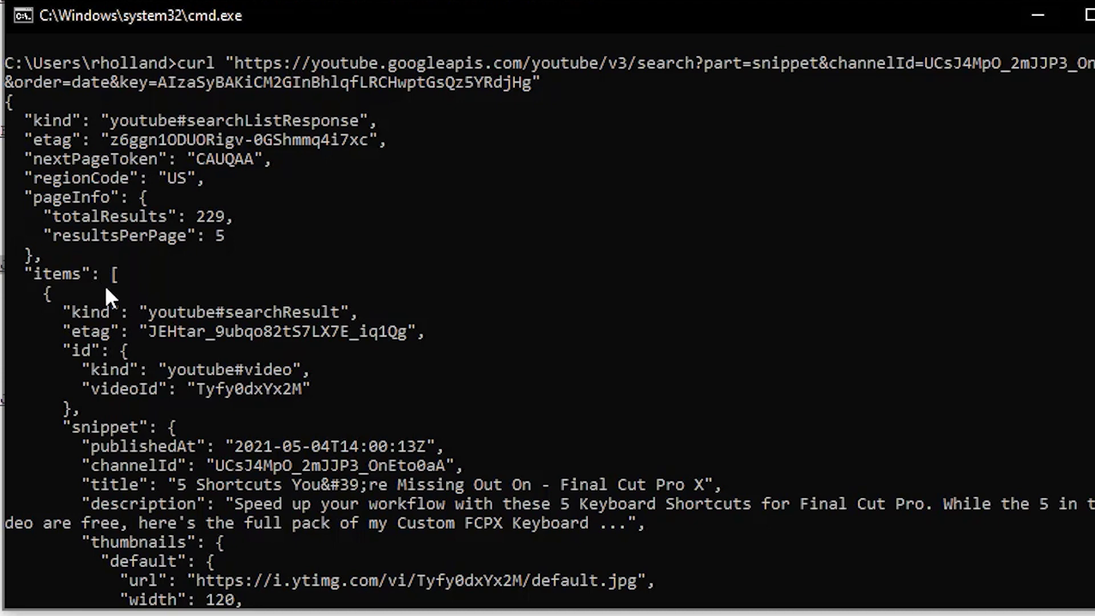
scroll(109, 280, "down", 13)
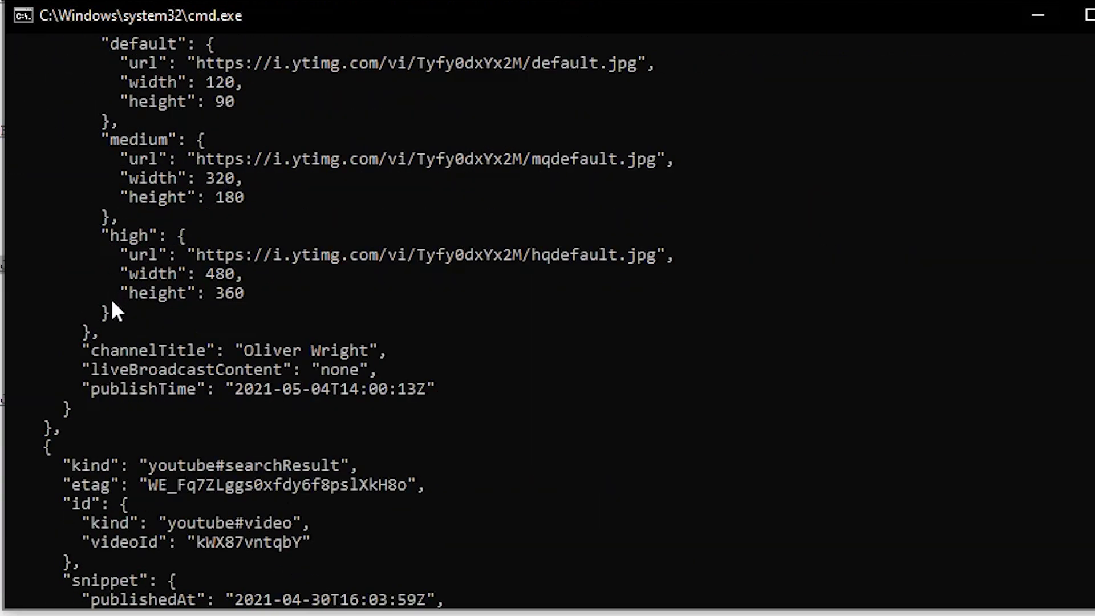
scroll(128, 403, "up", 13)
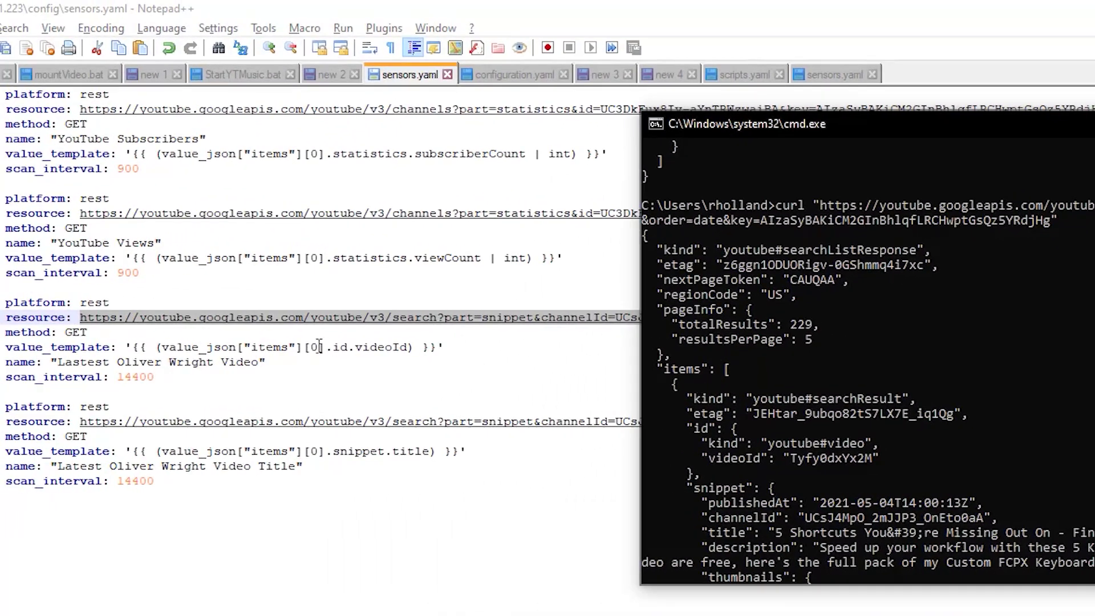
left_click(261, 350)
scroll(675, 285, "down", 2)
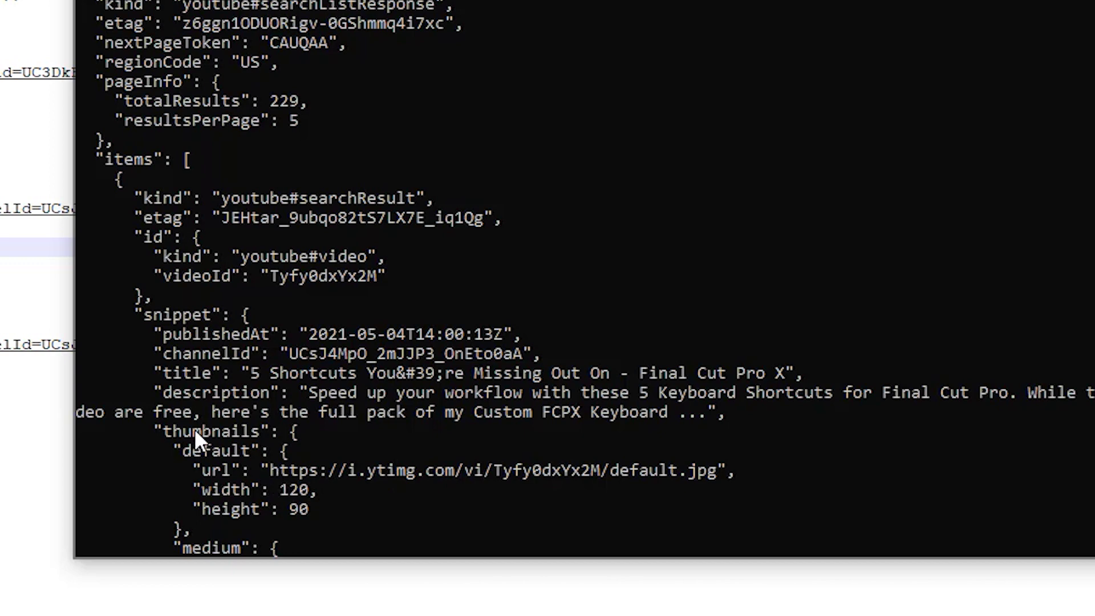
scroll(228, 375, "down", 3)
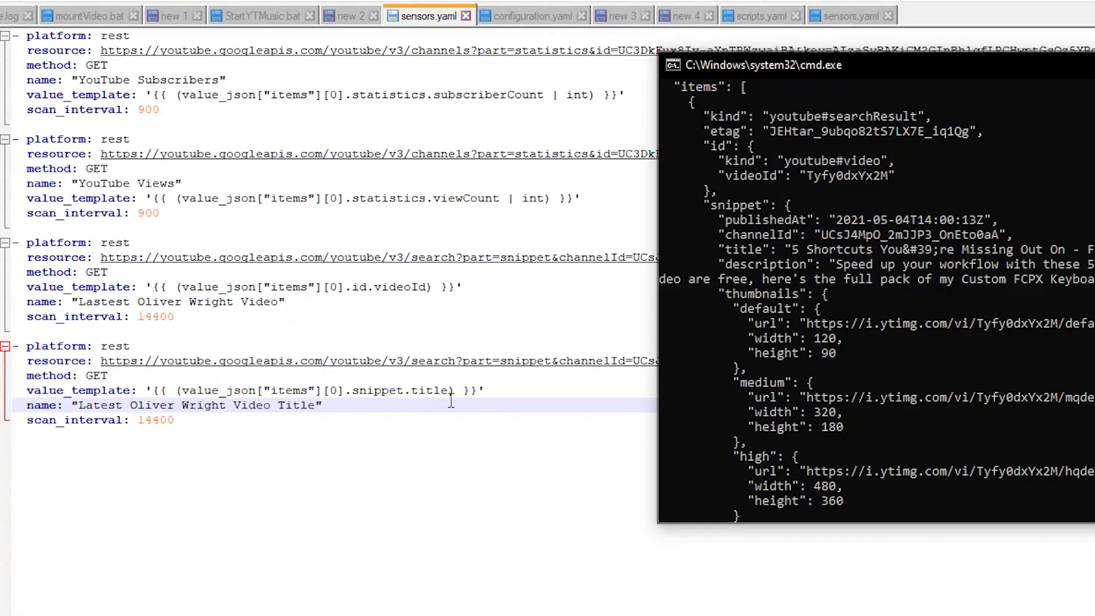
scroll(695, 280, "up", 2)
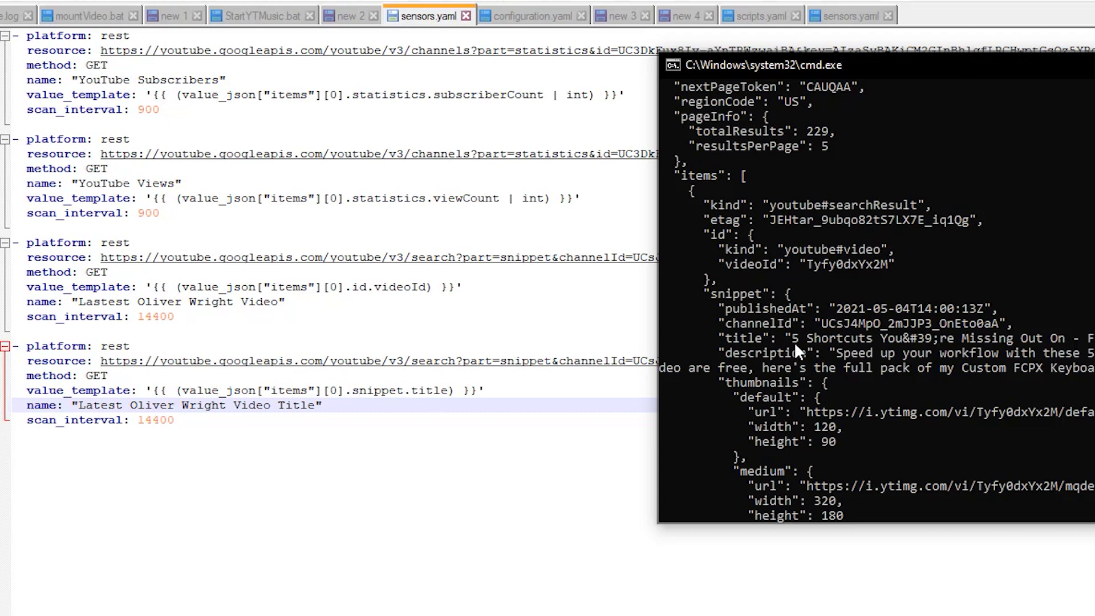
left_click(375, 318)
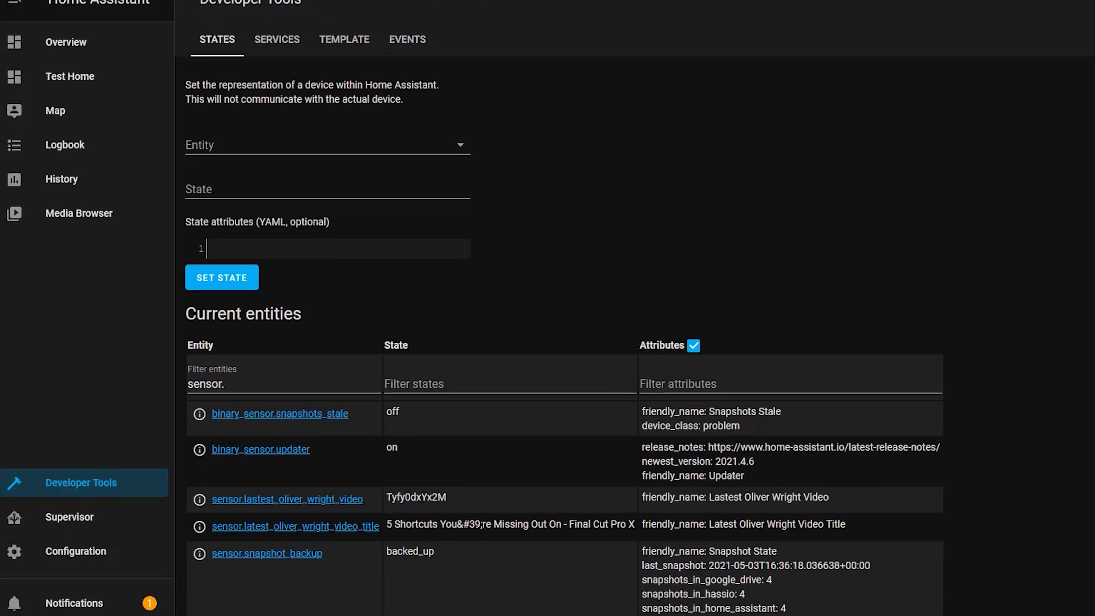
- Select the latest video id Tyfy0dxYx2M and the Final Cut Pro X title state values
double_click(423, 498)
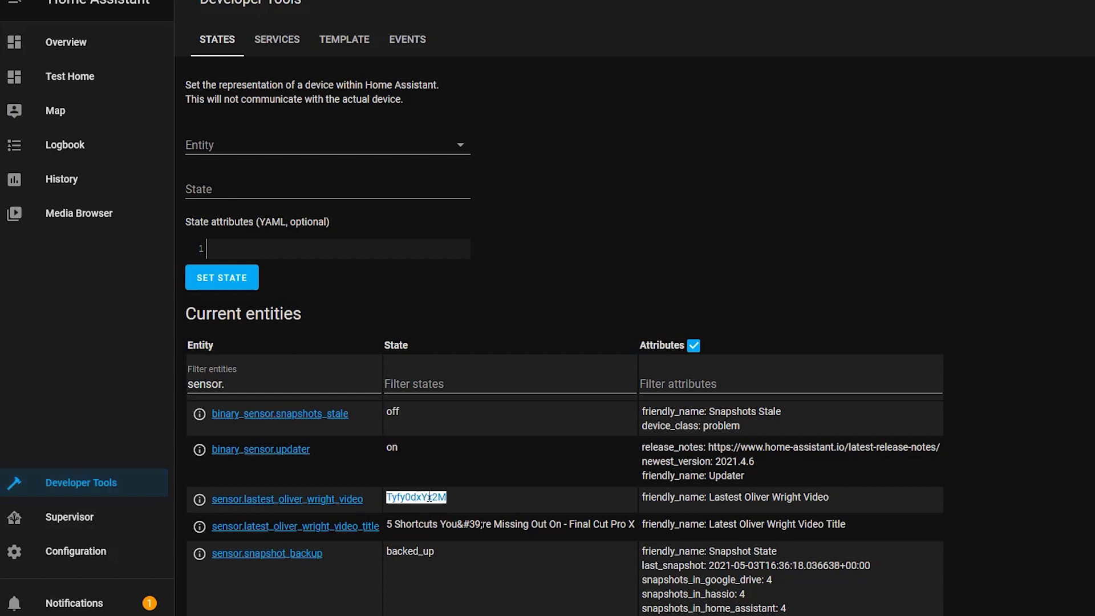
triple_click(421, 524)
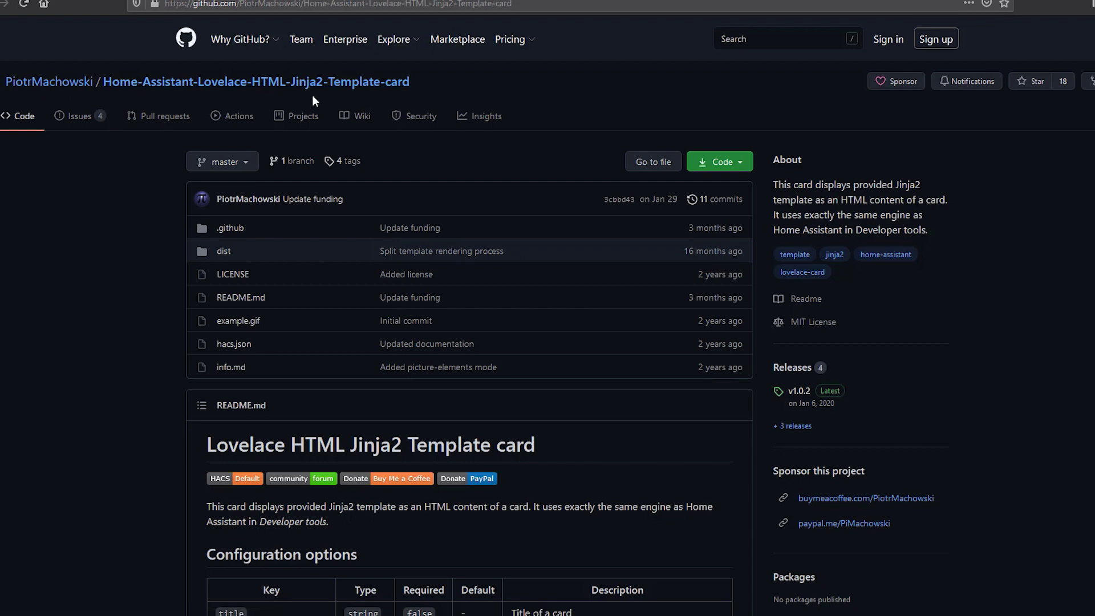
- Scroll the README past Configuration options and Example usage to Manual Installation
scroll(463, 288, "down", 8)
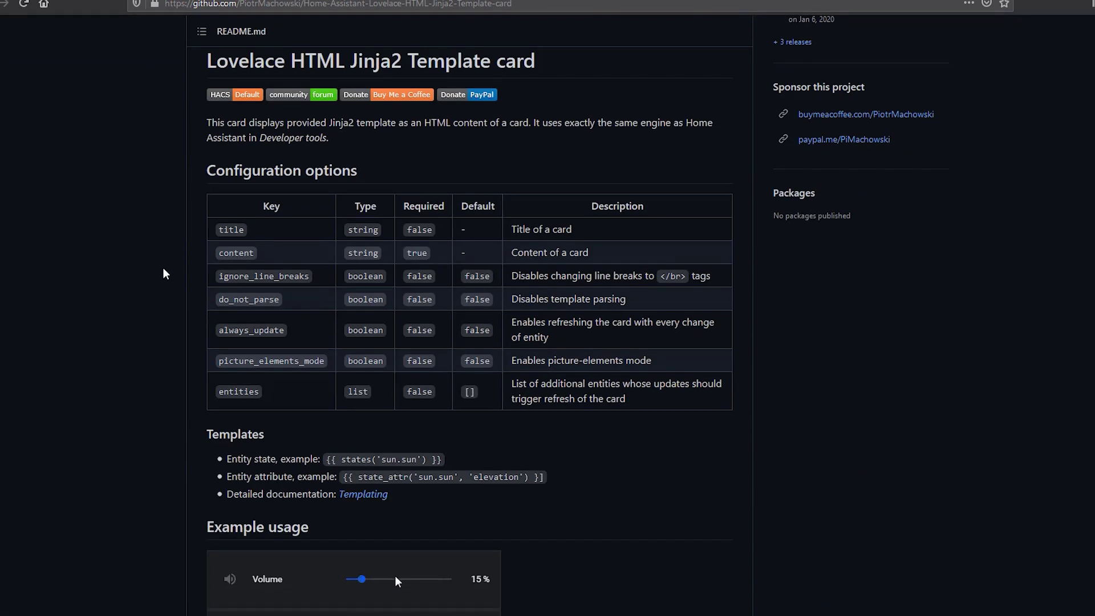
scroll(569, 271, "down", 6)
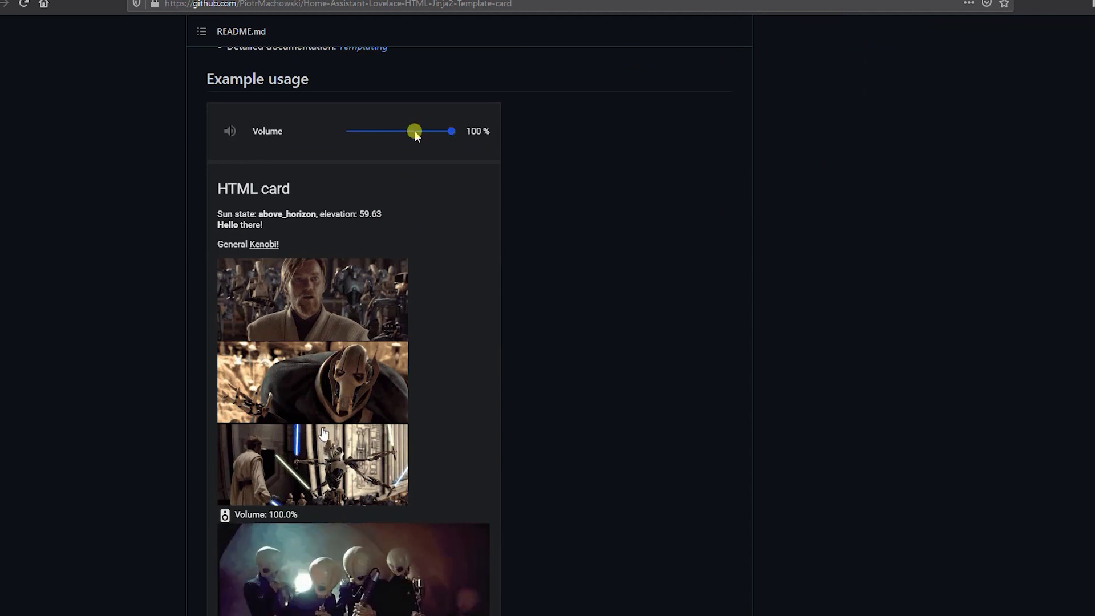
scroll(447, 456, "up", 2)
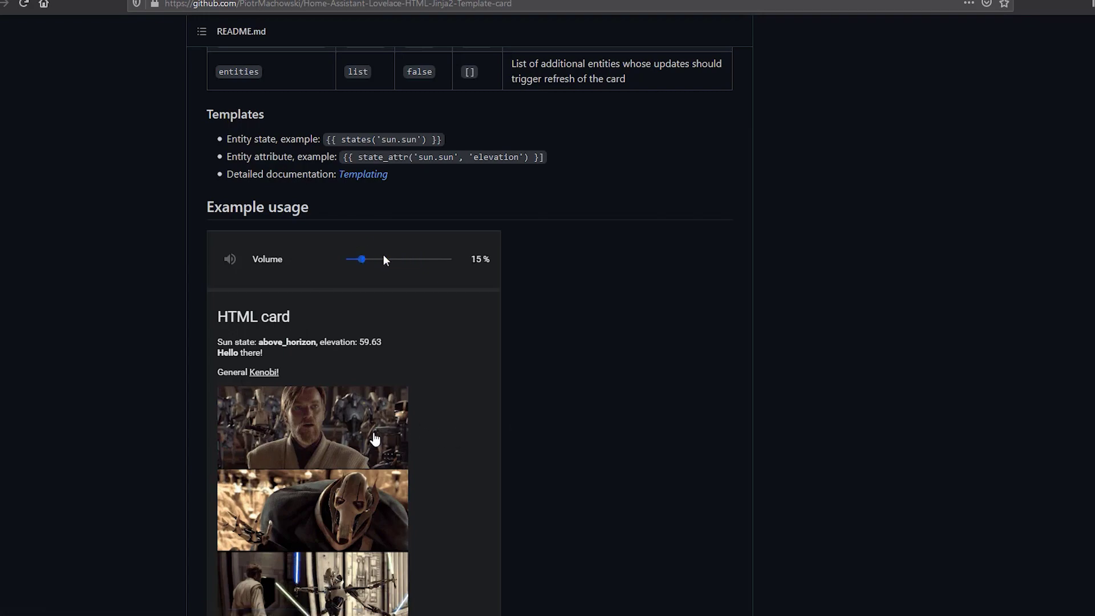
scroll(161, 377, "up", 1)
scroll(161, 376, "down", 15)
scroll(161, 376, "up", 5)
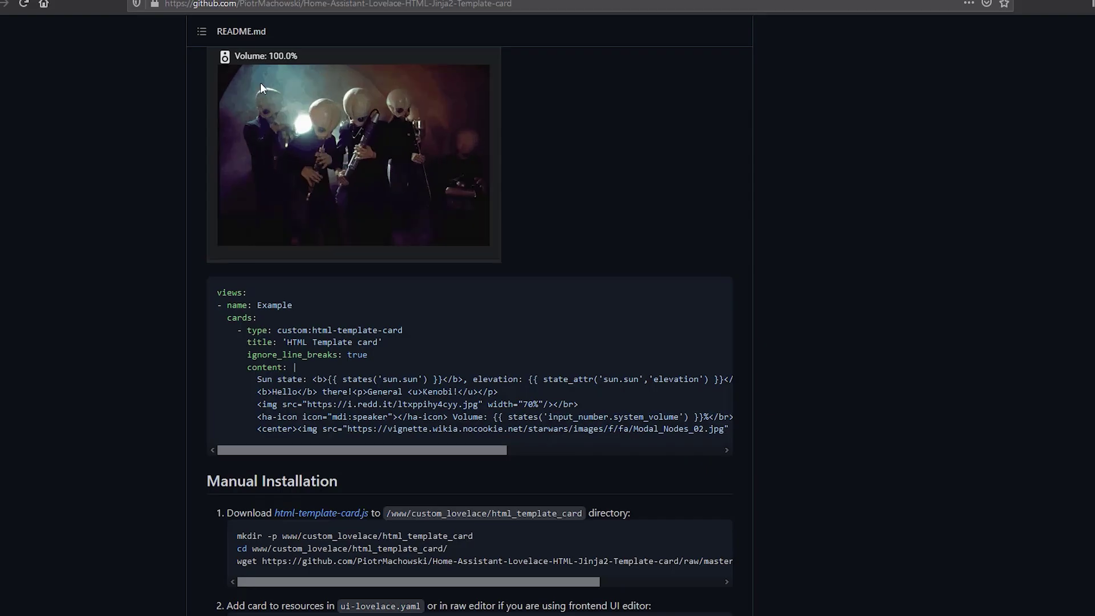
scroll(236, 290, "down", 5)
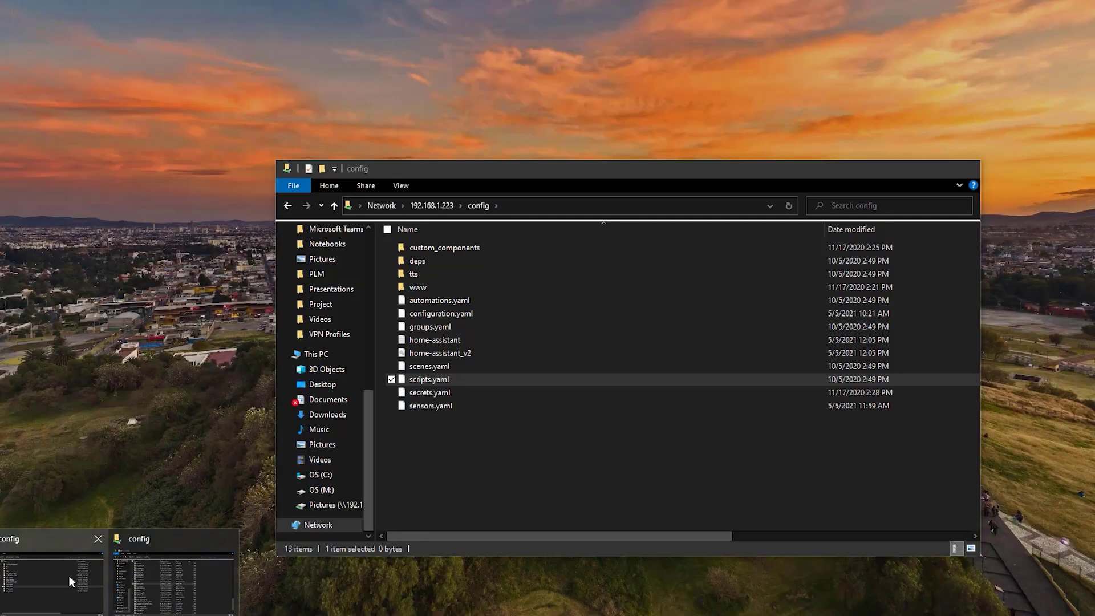
- Place the config folder window beside the instructions and open www/custom_lovelace
left_click(69, 576)
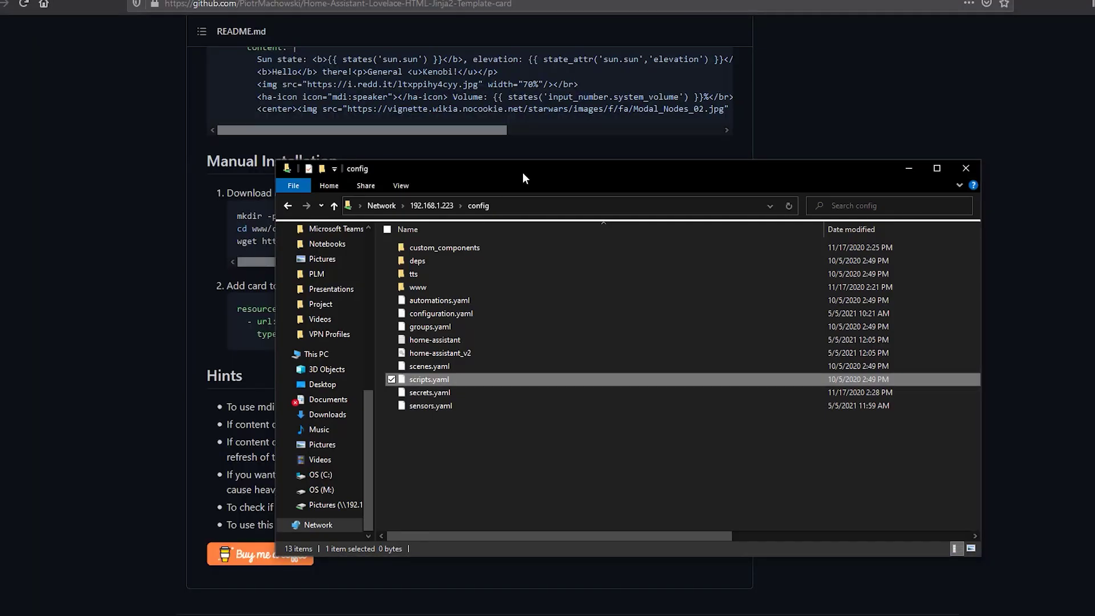
left_click_drag(519, 173, 580, 263)
double_click(486, 378)
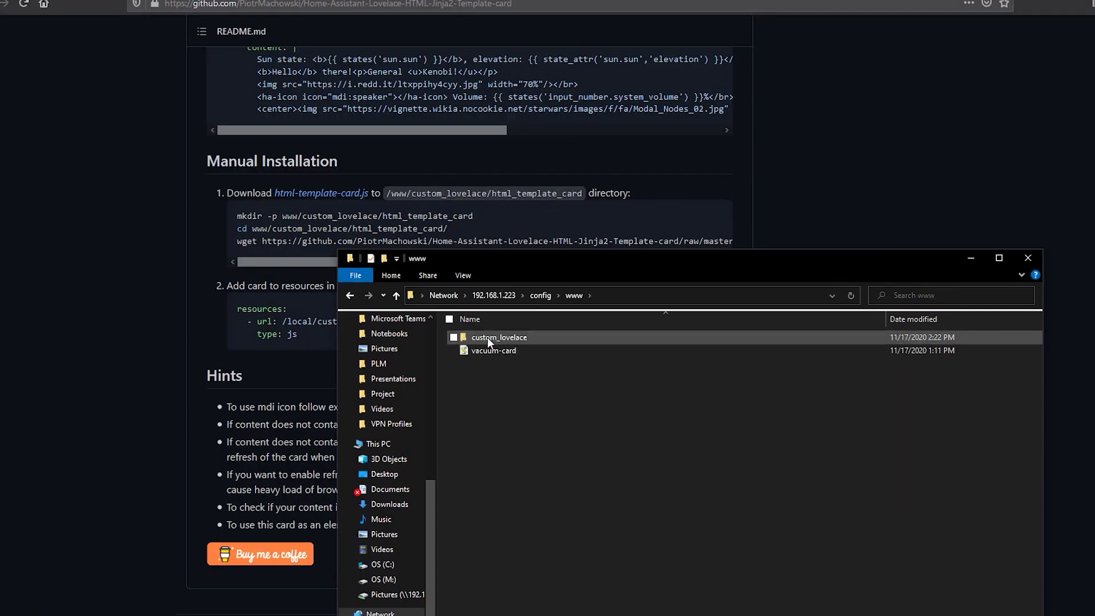
double_click(488, 340)
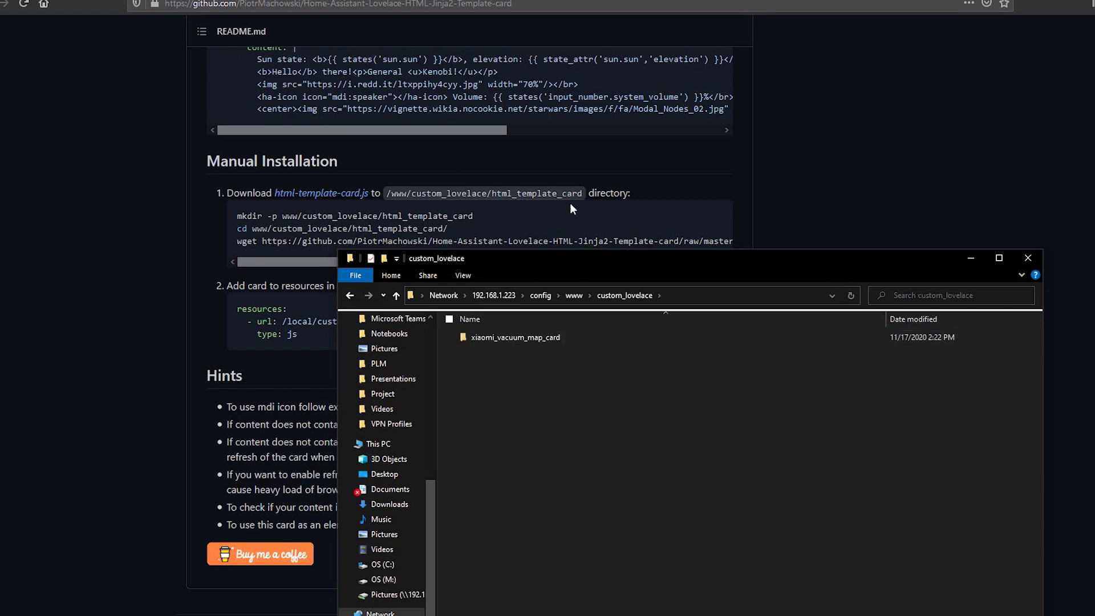
- Create a new folder named html_template_card and open it
right_click(507, 365)
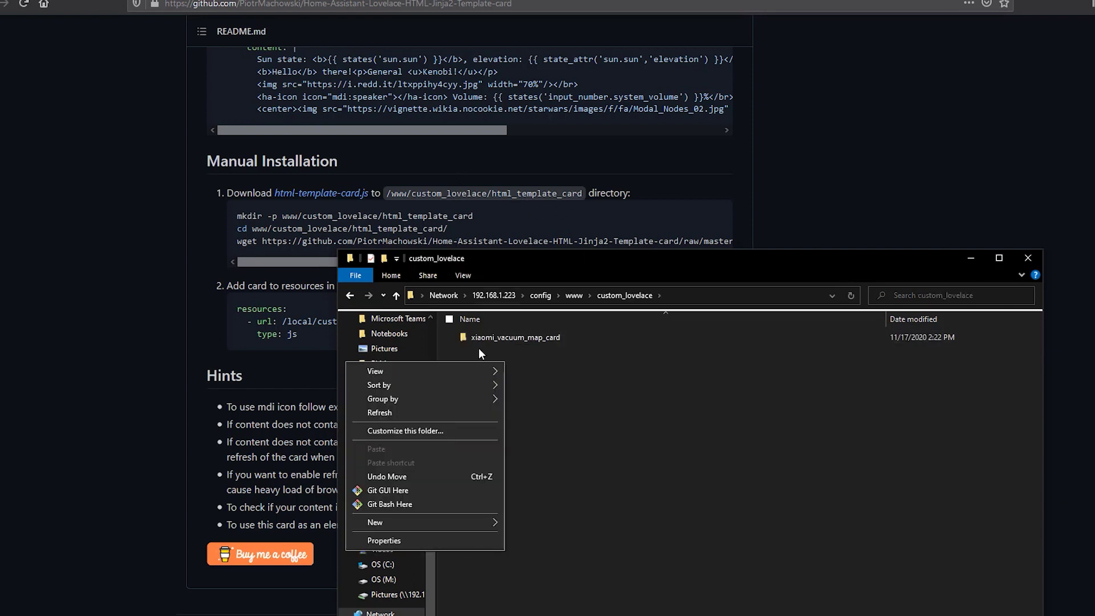
mouse_move(413, 520)
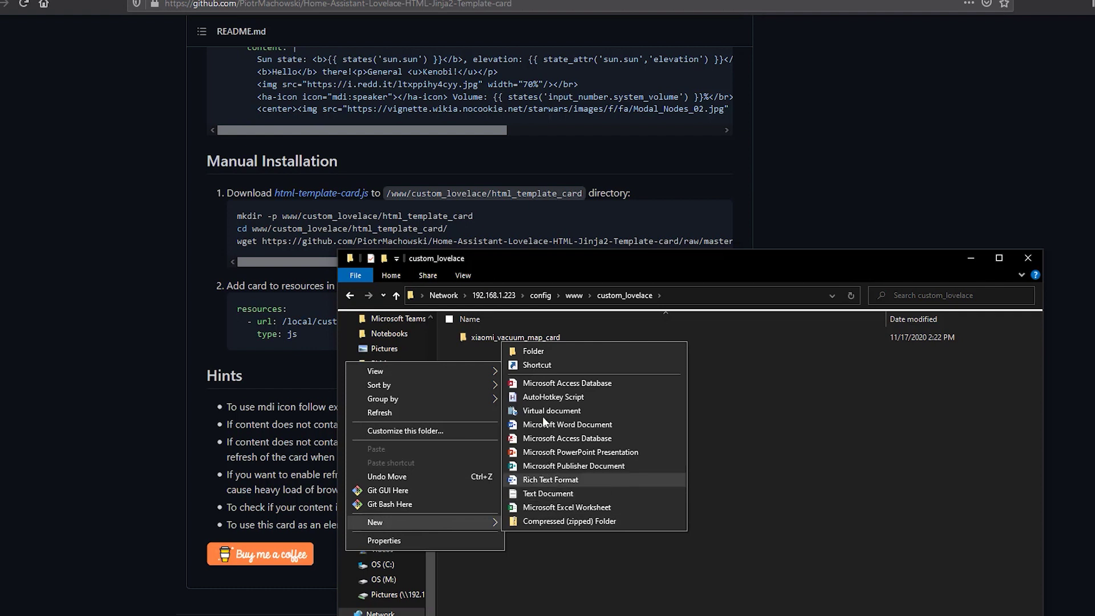
left_click(539, 349)
type("ht")
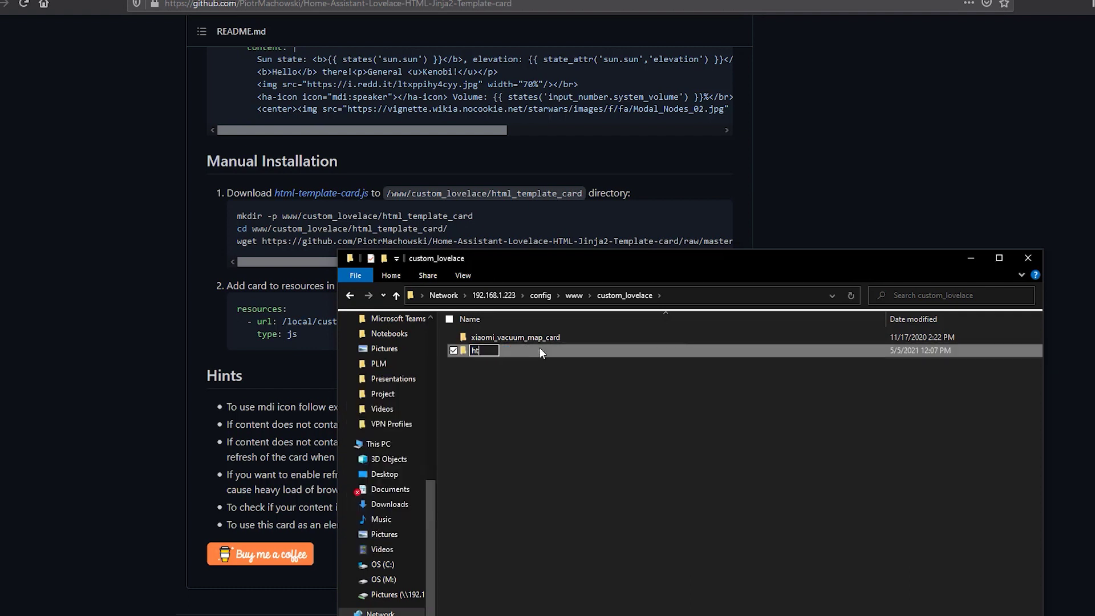
type("ml_template_card")
key("Return")
double_click(508, 352)
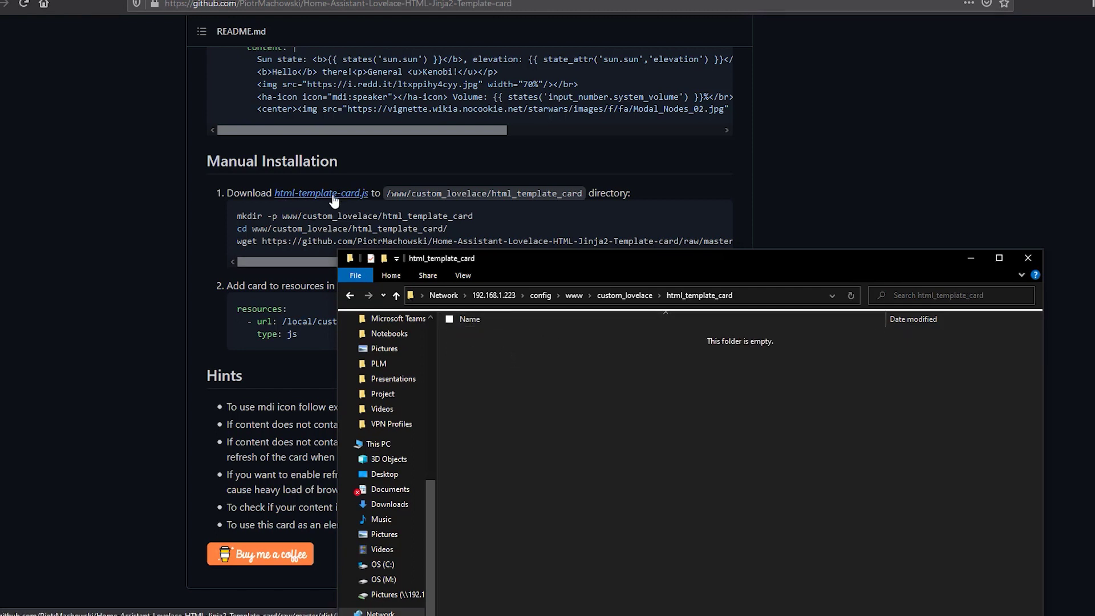
- Save the html-template-card.js link, pointing the dialog at the html_template_card network folder
right_click(301, 197)
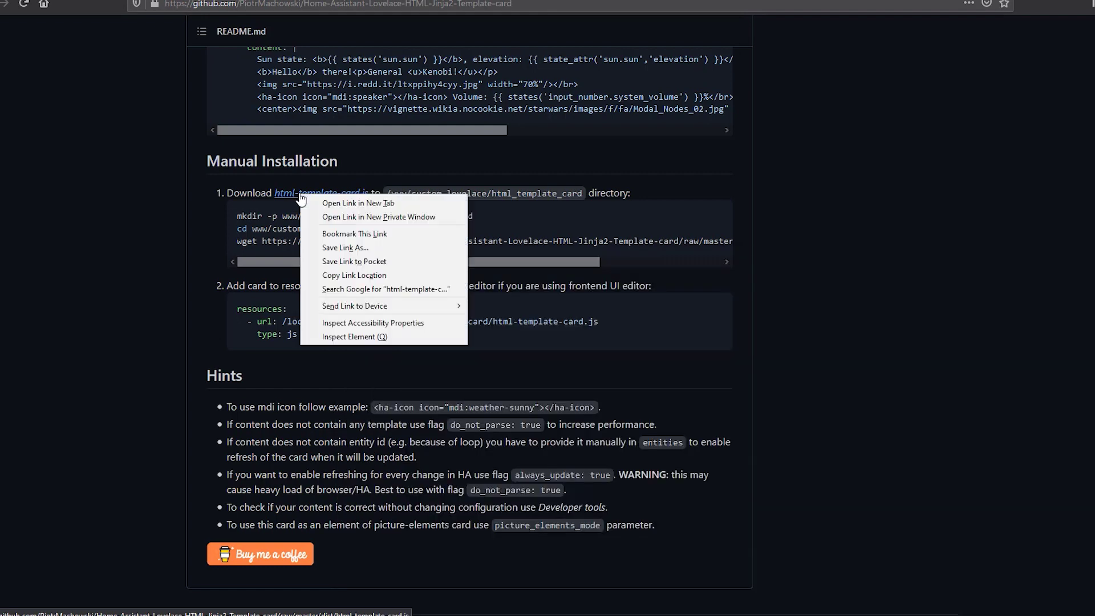
left_click(382, 248)
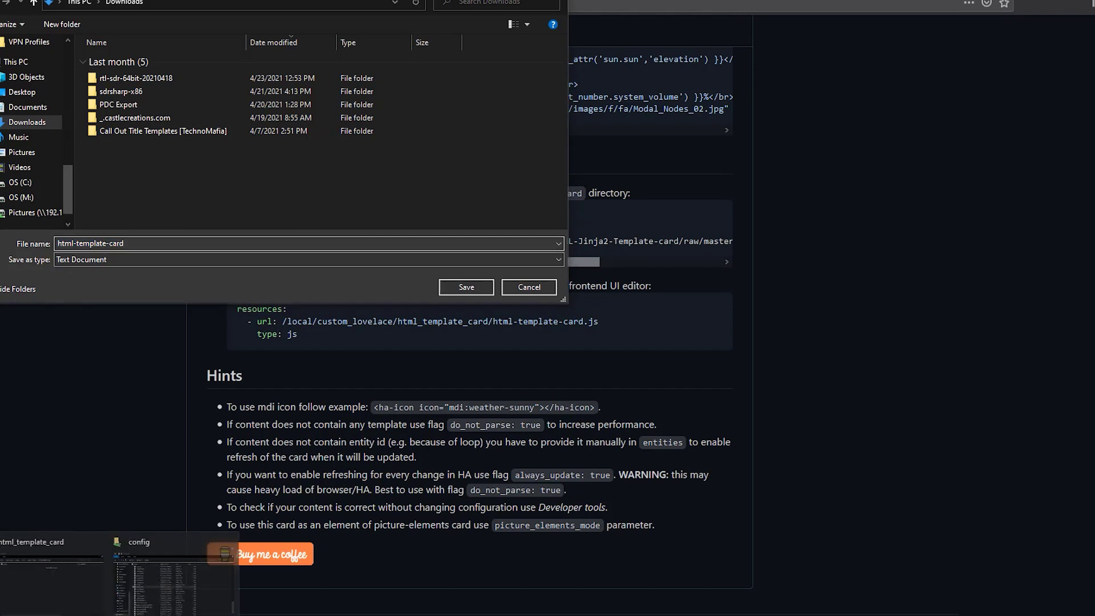
left_click(95, 580)
left_click(764, 299)
key("ctrl+c")
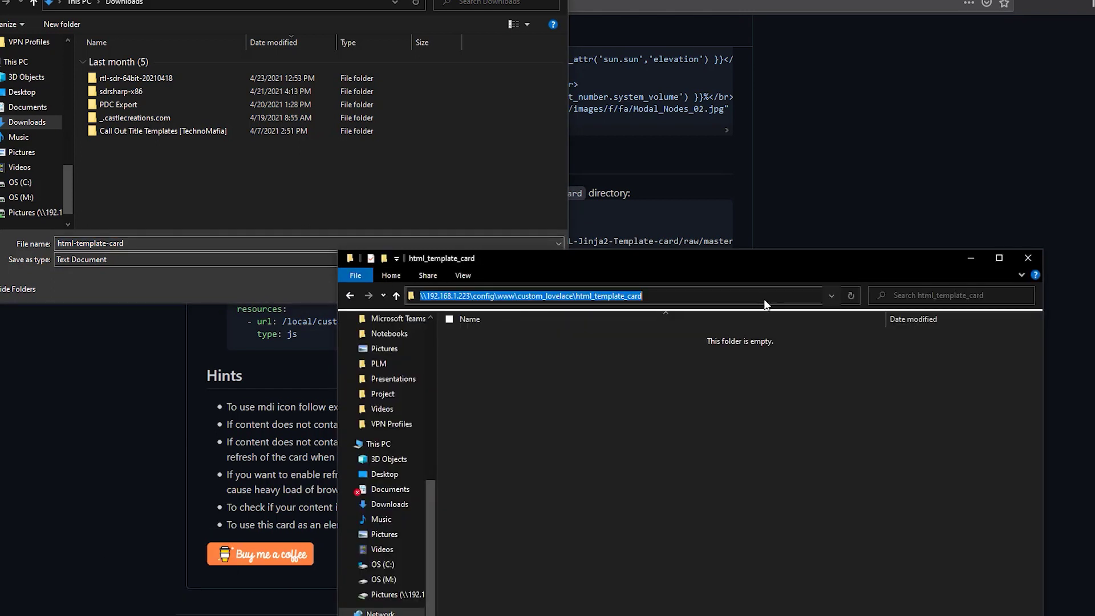
left_click(174, 217)
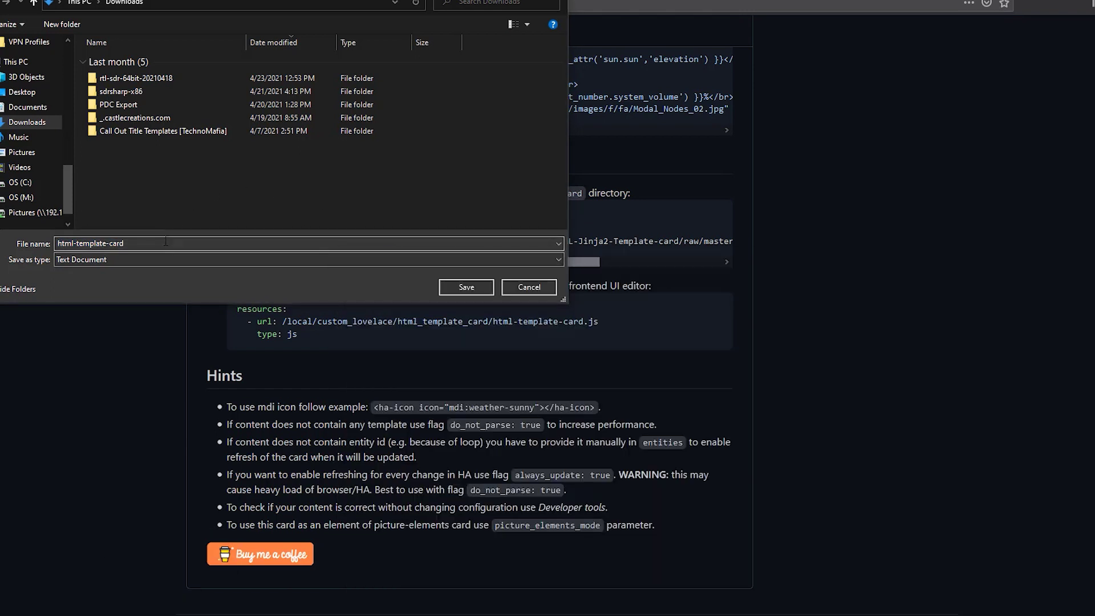
key("ctrl+v")
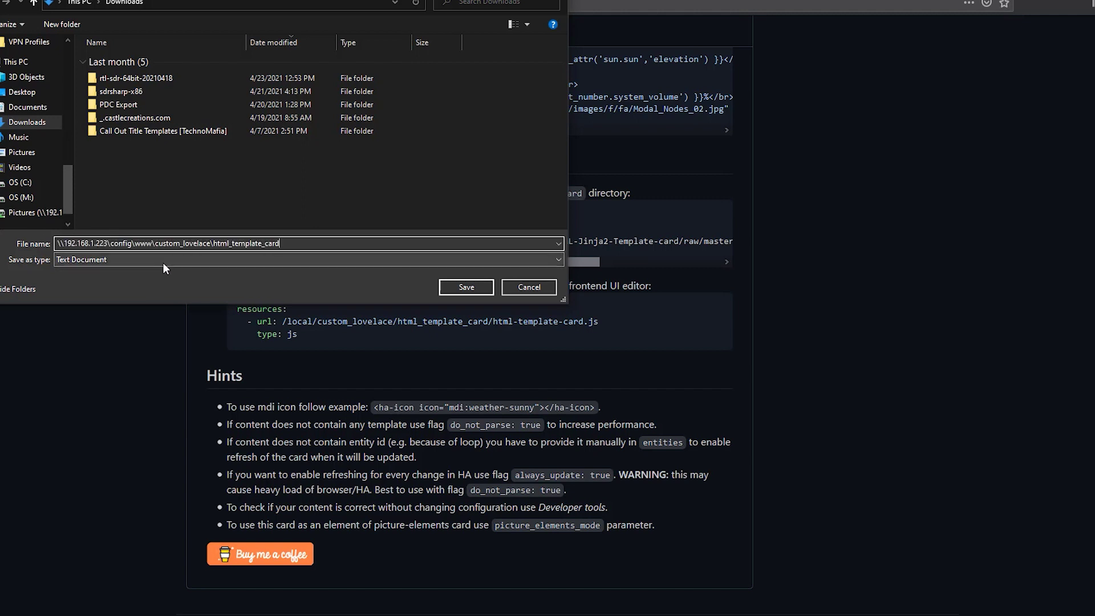
key("Return")
- Set the file type to All Files, append .js to the name, and save
left_click(115, 261)
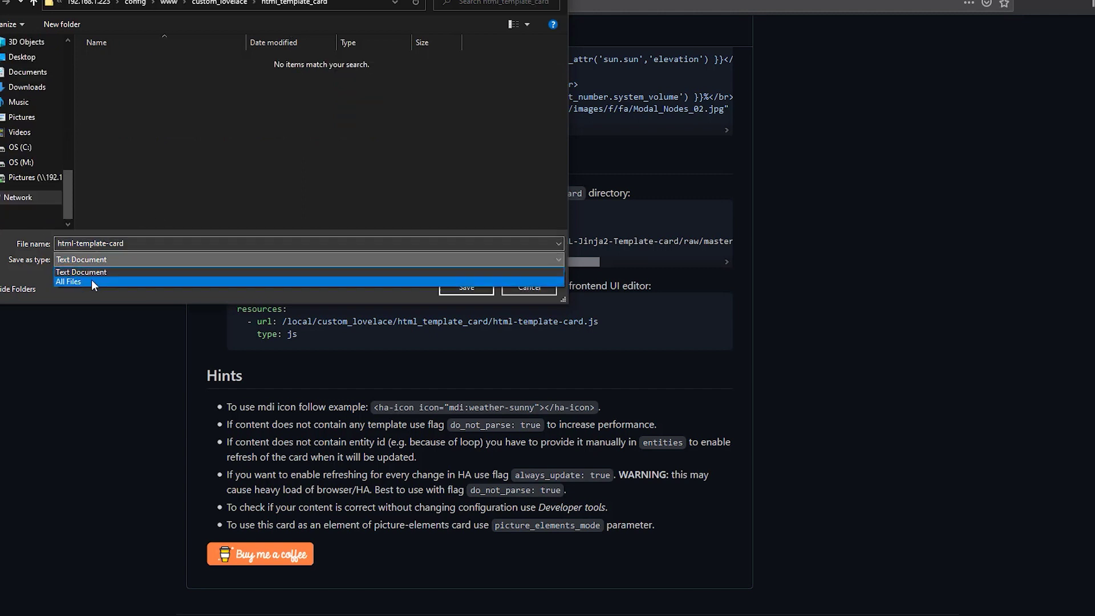
left_click(91, 280)
left_click(170, 243)
type(".js")
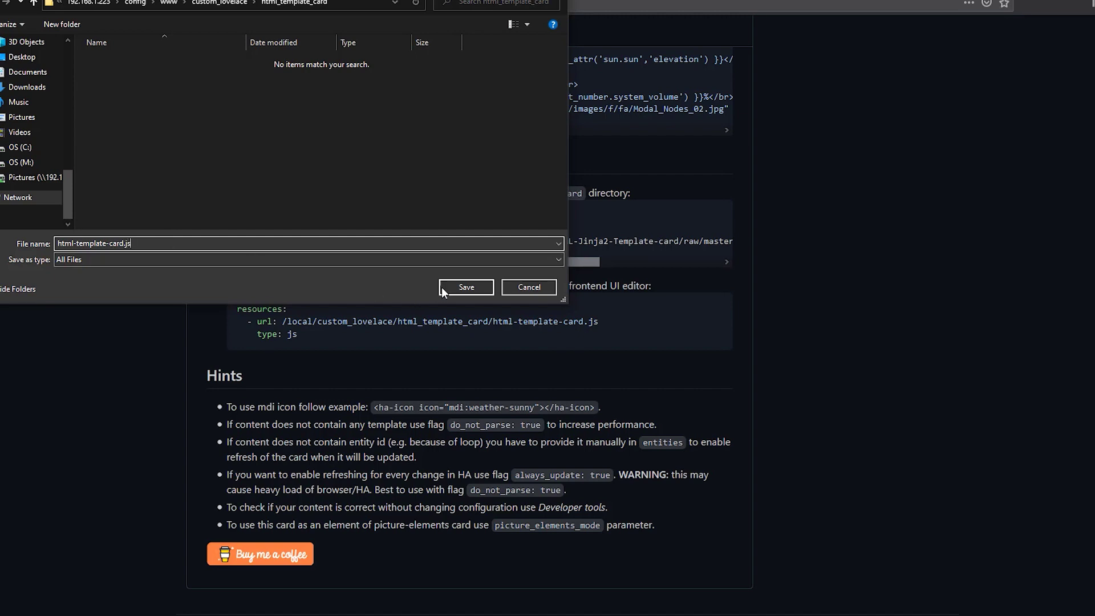
left_click(465, 289)
mouse_move(164, 602)
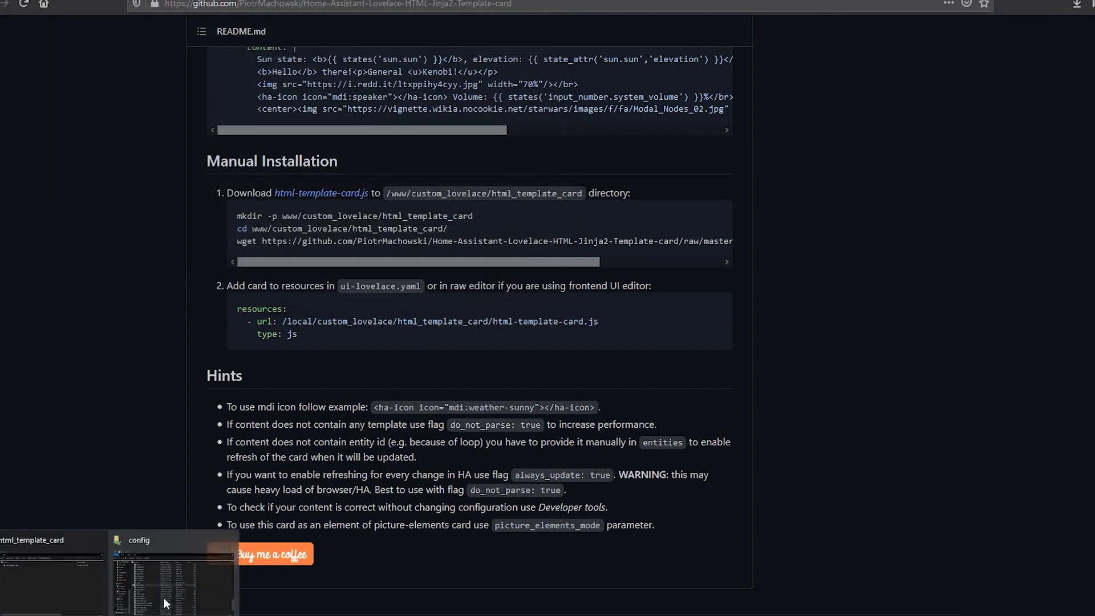
left_click(57, 576)
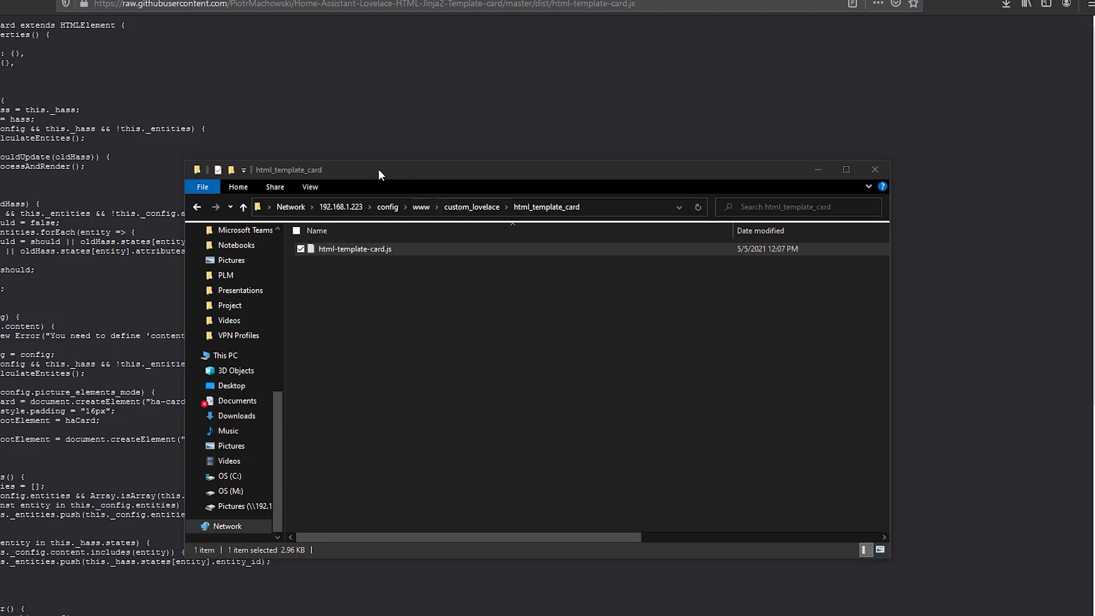
- Open html-template-card.js from the html_template_card folder with Edit with Notepad++
right_click(373, 244)
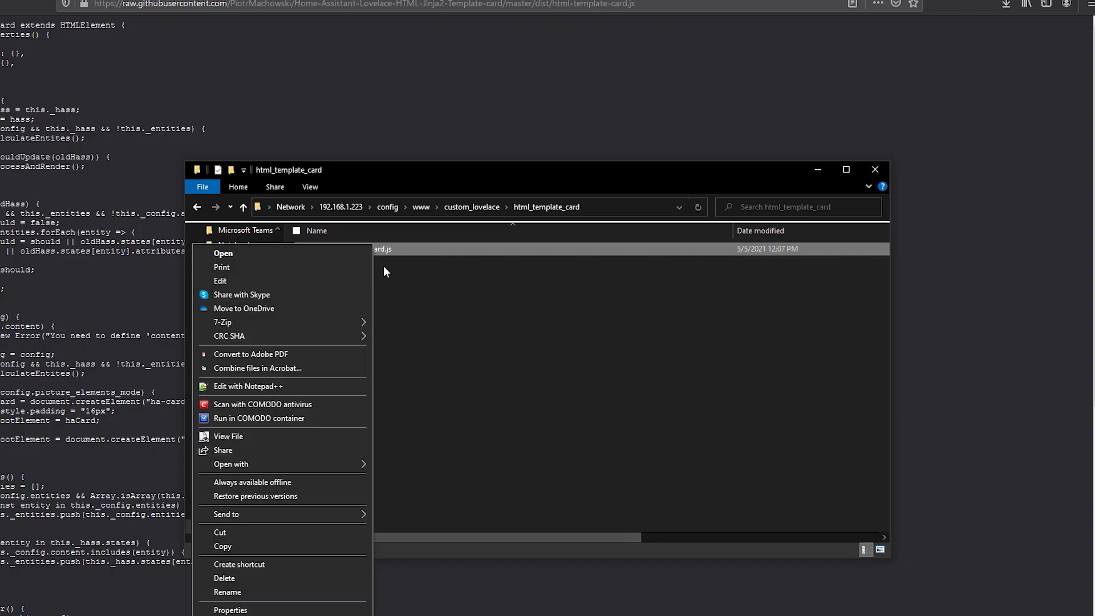
left_click(267, 386)
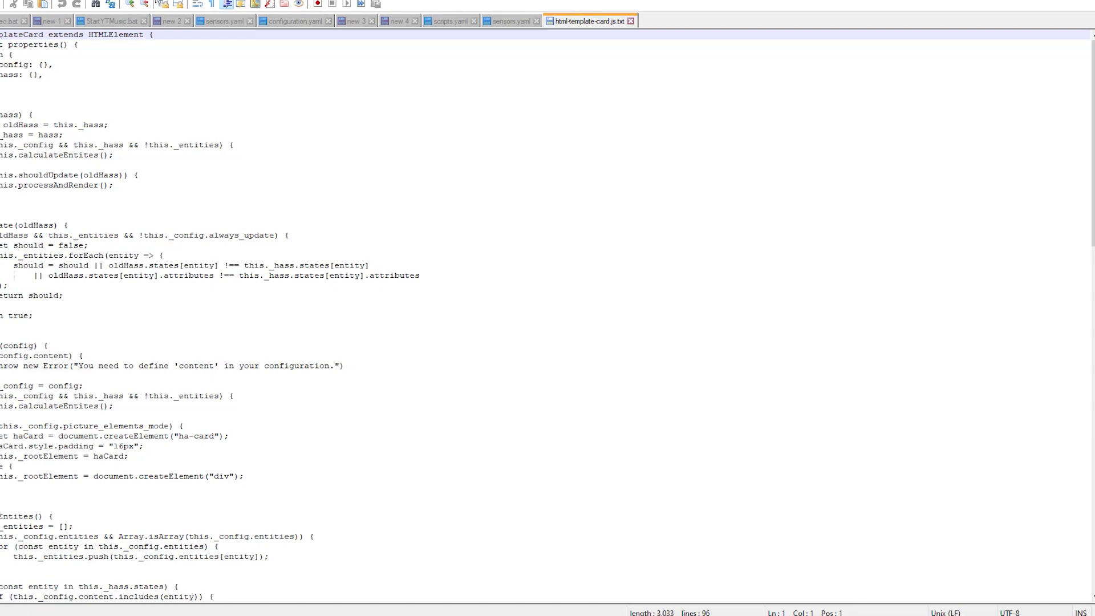
- Save As html-template-card.js with JavaScript file type, without replacing the .txt file
left_click(11, 0)
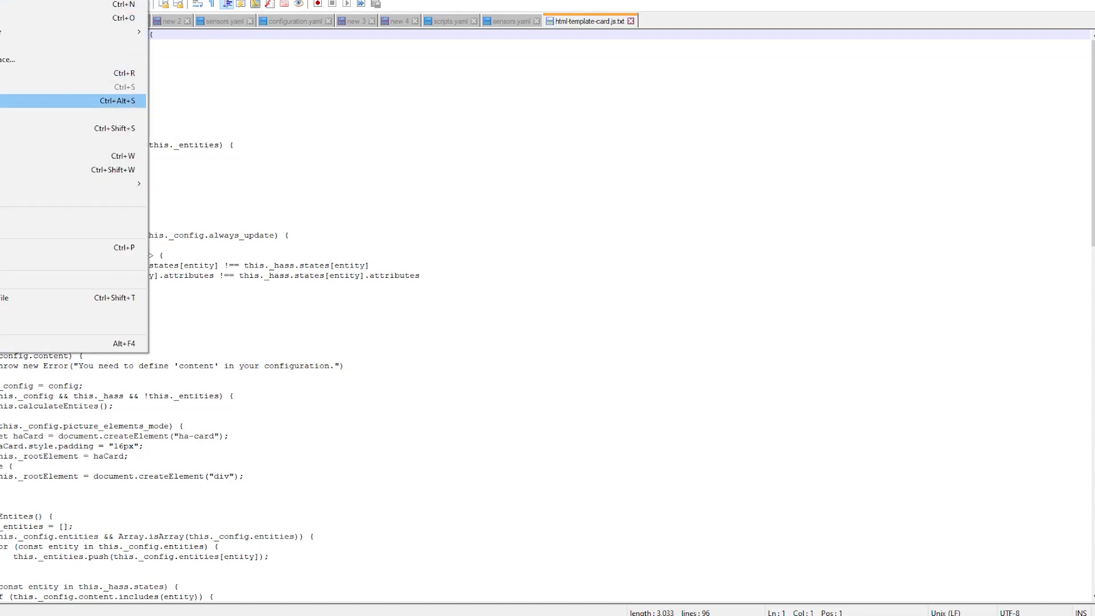
left_click(57, 101)
left_click(46, 287)
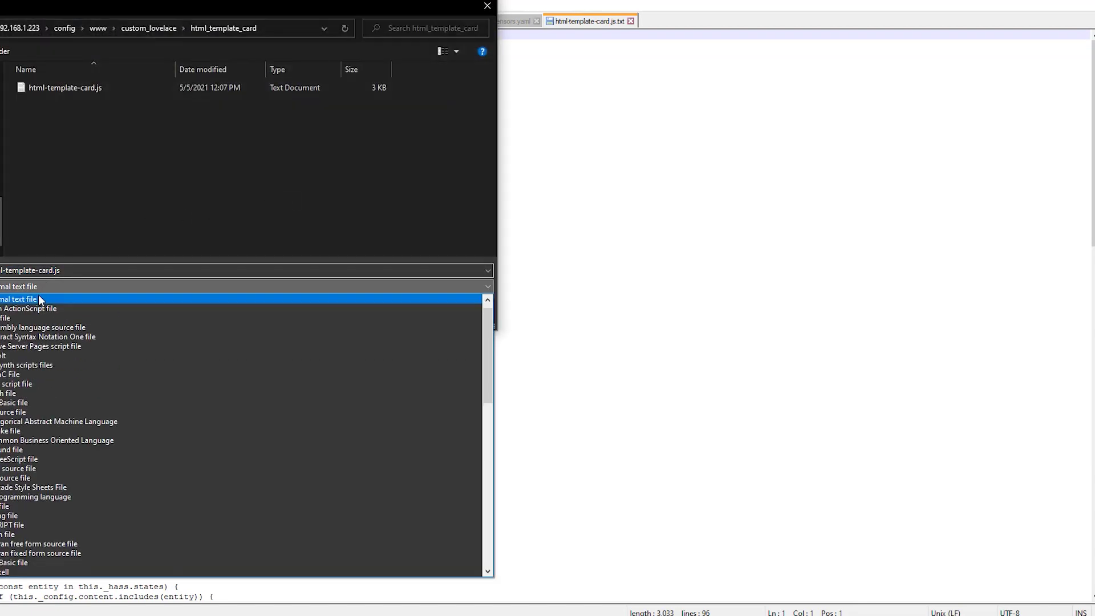
left_click(36, 299)
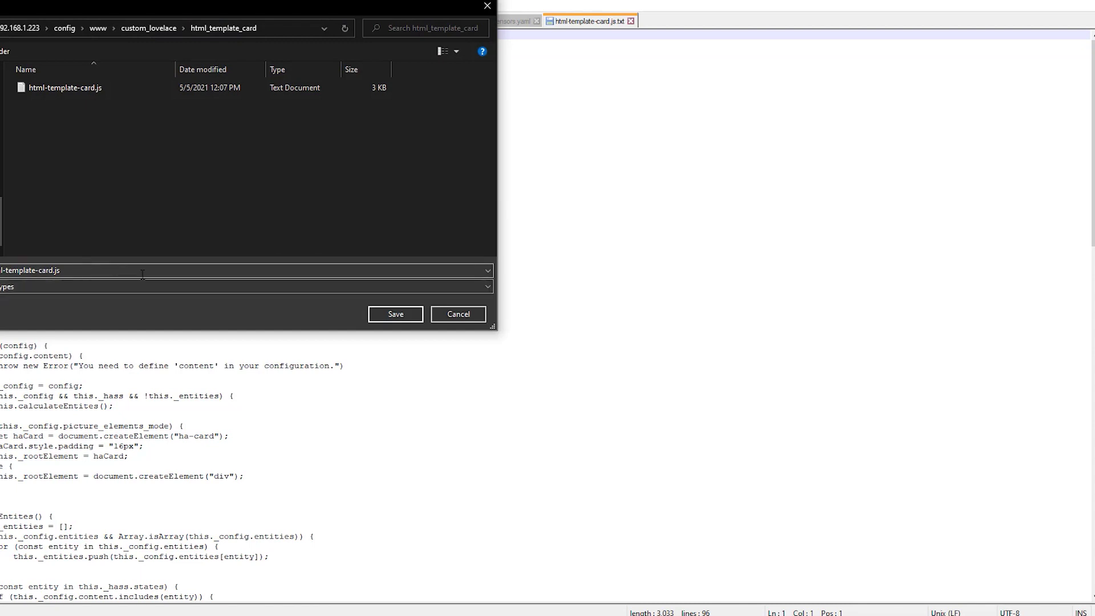
left_click(411, 314)
left_click(585, 305)
left_click(45, 287)
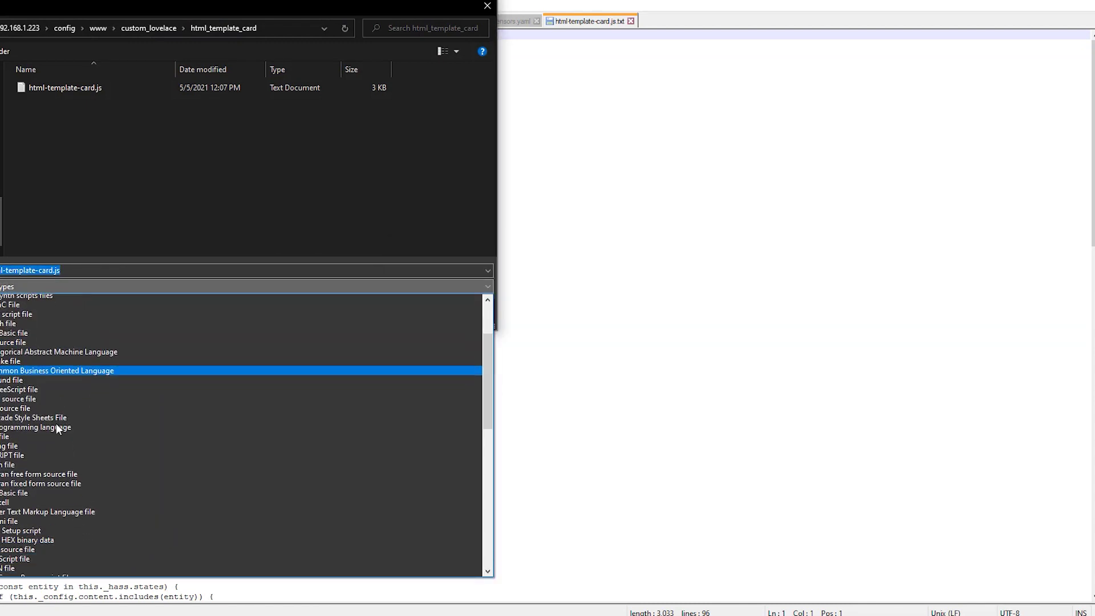
scroll(52, 467, "down", 2)
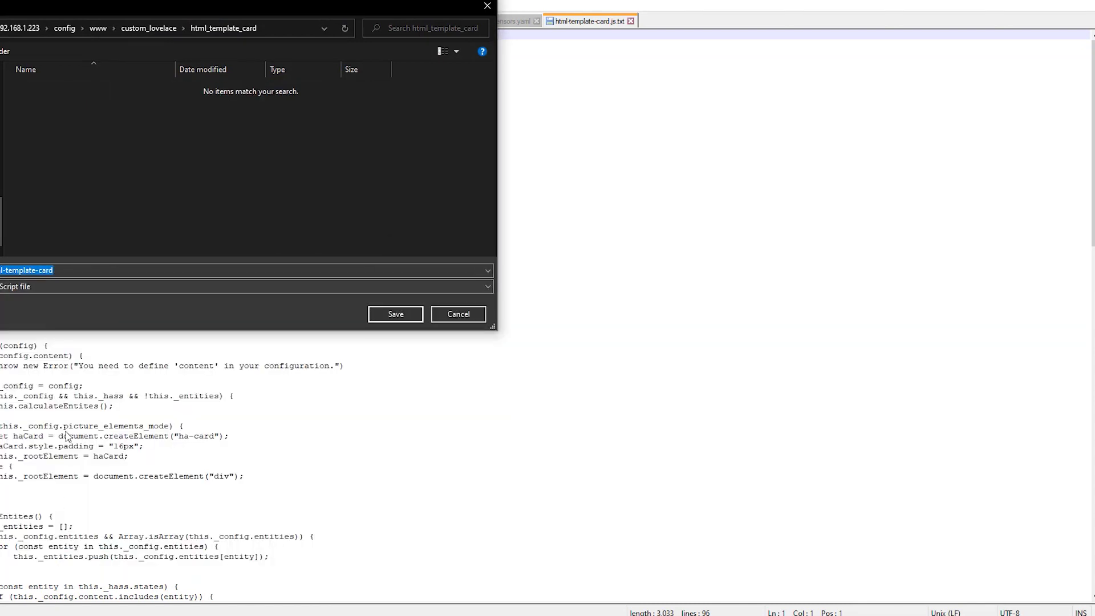
left_click(395, 314)
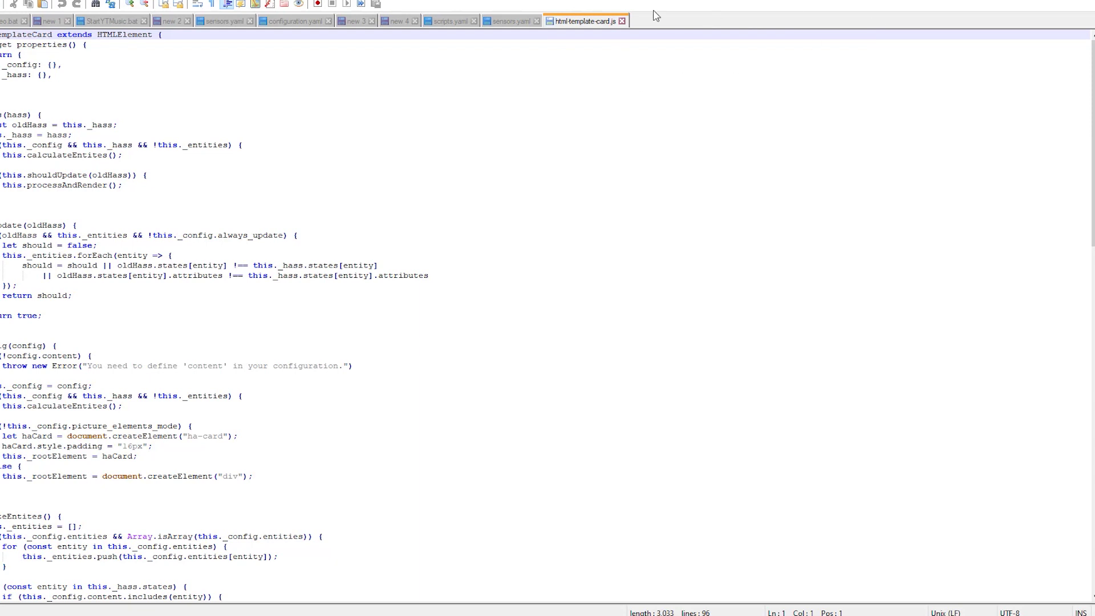
- Select the resources YAML block in the GitHub README
key("alt+Tab")
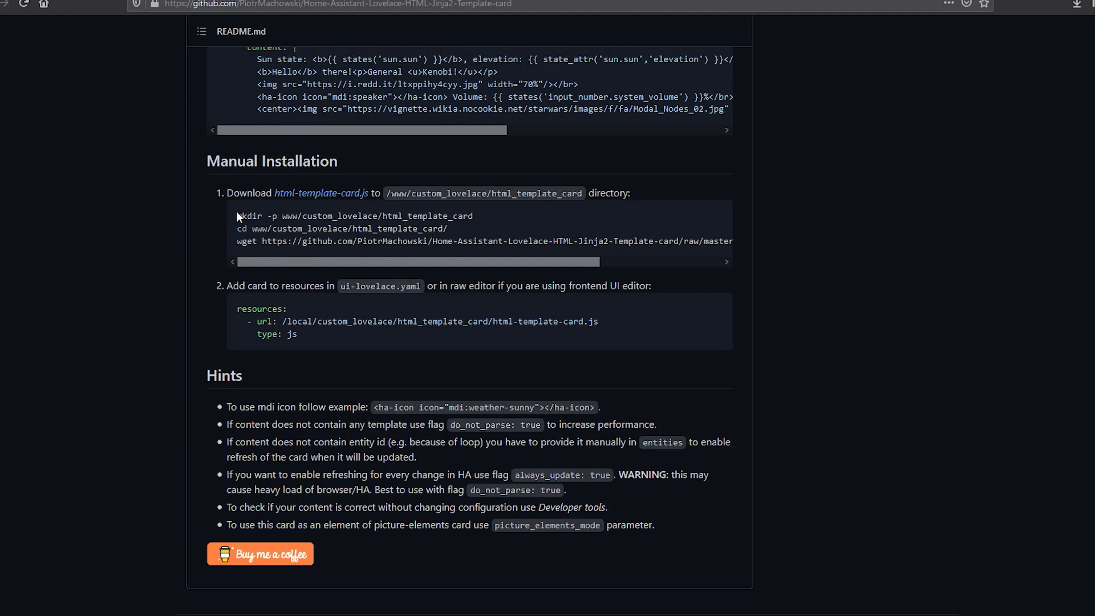
left_click_drag(236, 211, 736, 246)
left_click(243, 250)
key("ctrl+Tab")
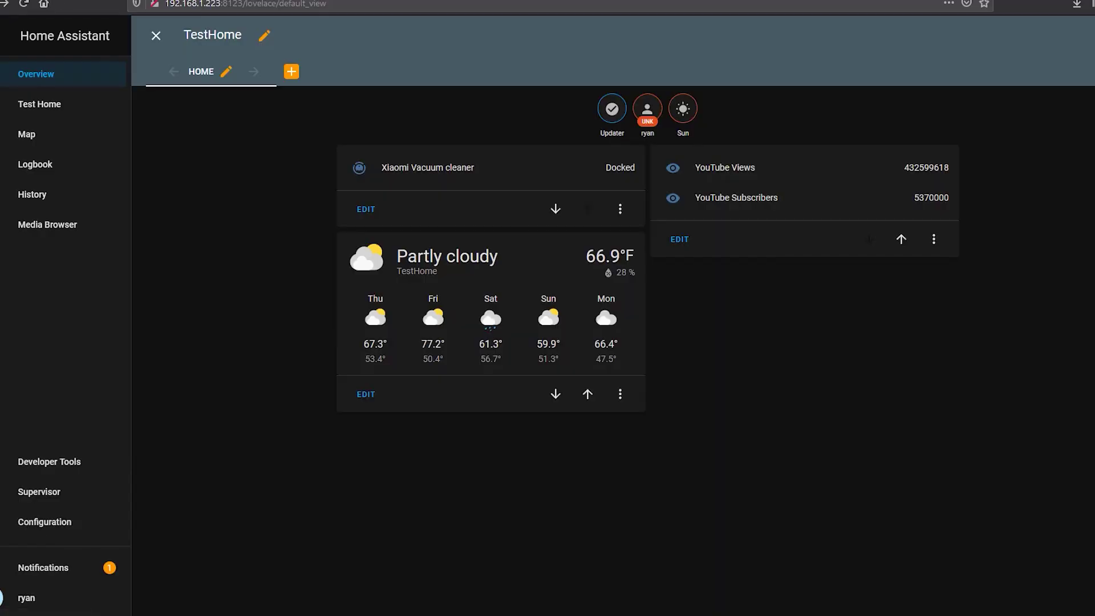
key("ctrl+shift+Tab")
scroll(383, 248, "down", 10)
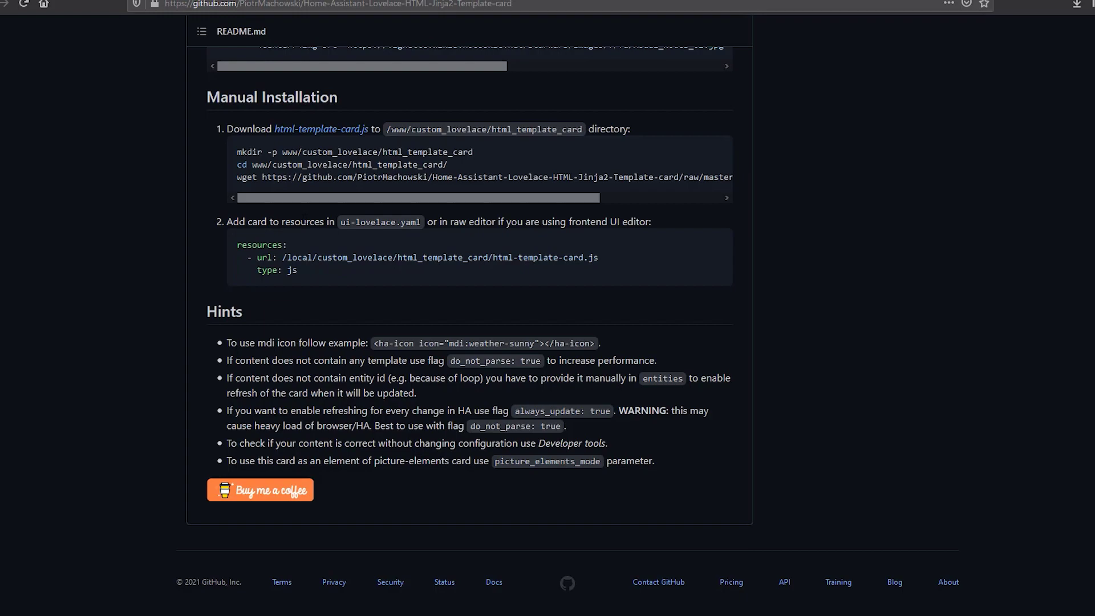
left_click_drag(304, 278, 236, 242)
key("ctrl+c")
- Put the TestHome dashboard into edit mode and open its extra options menu
key("ctrl+Tab")
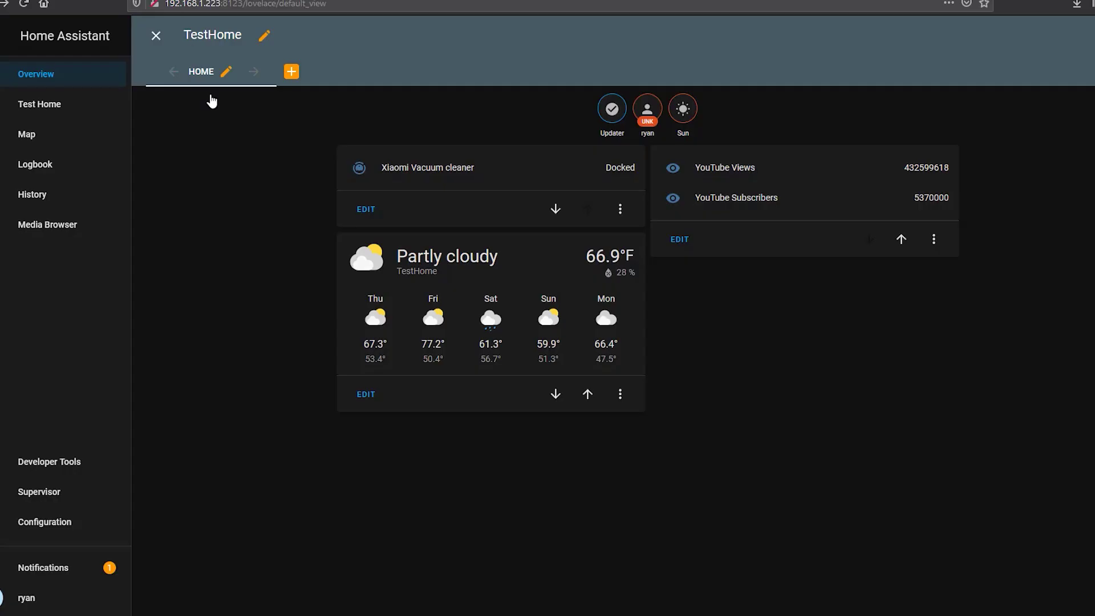
left_click(1076, 43)
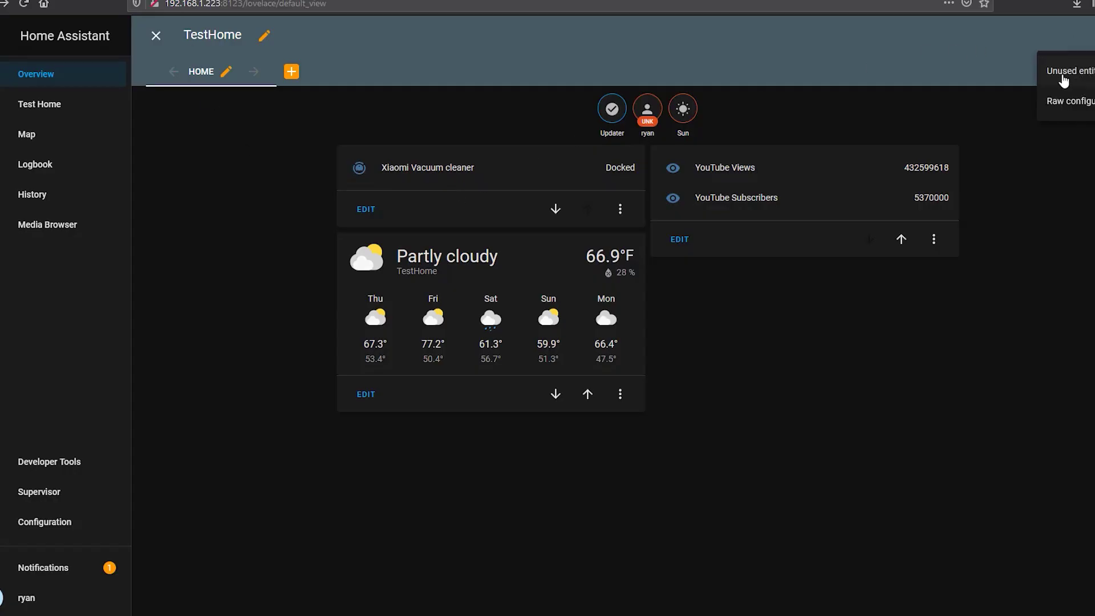
left_click(157, 37)
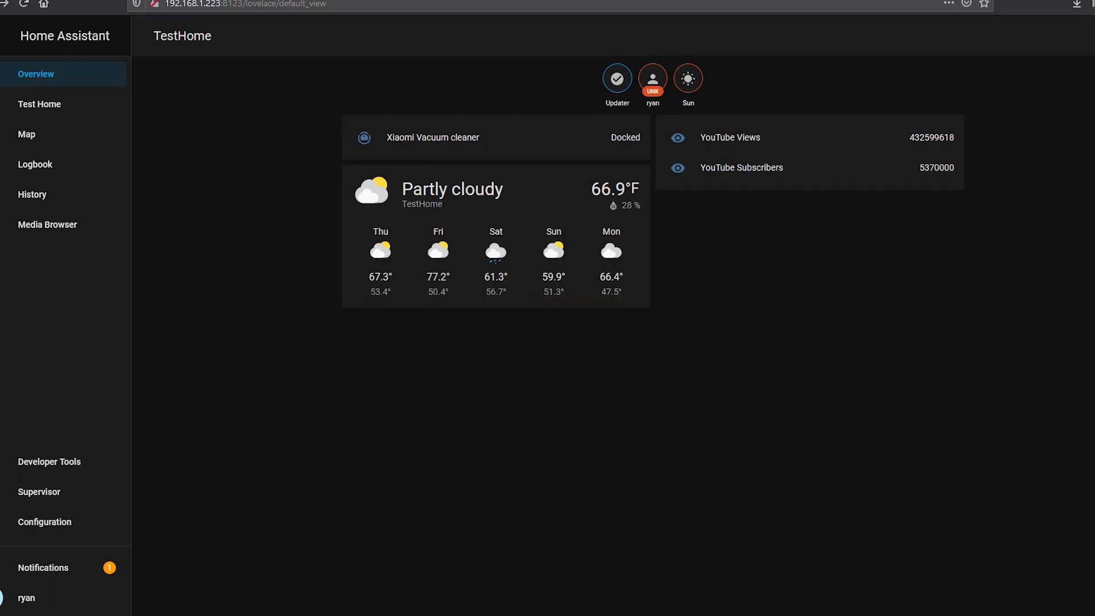
left_click(1086, 50)
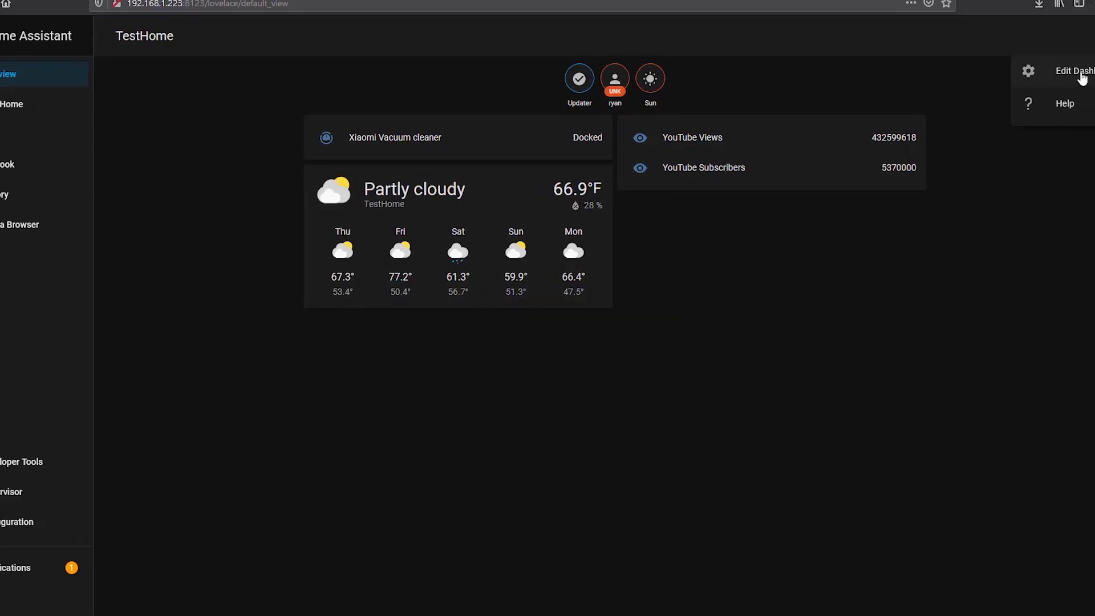
left_click(1083, 71)
left_click(1068, 36)
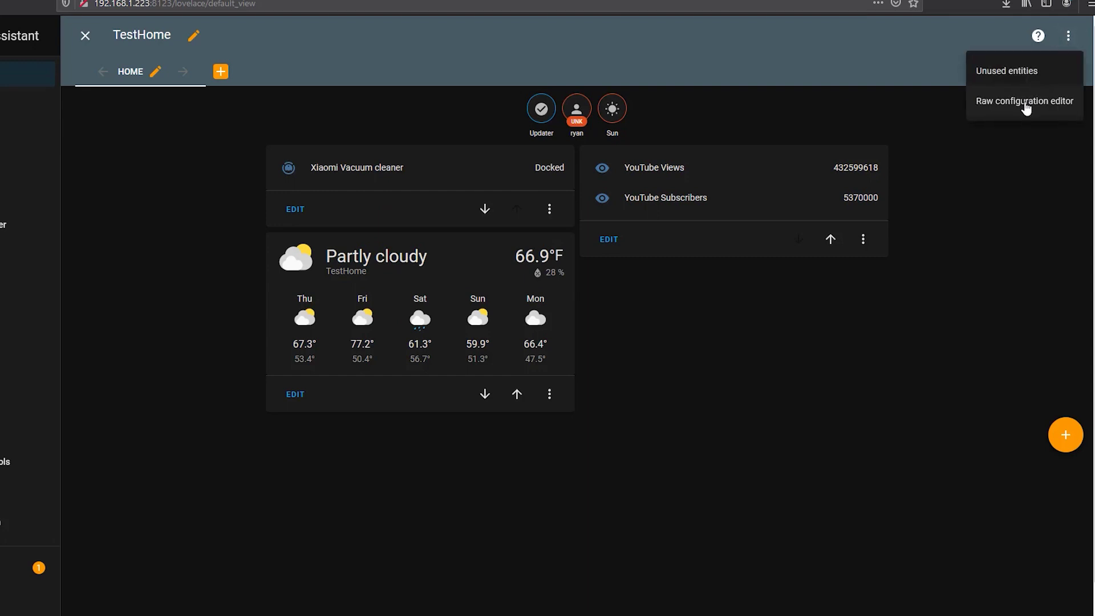
- Paste the html-template-card resources block into the raw configuration, save it, and exit editing
left_click(1024, 103)
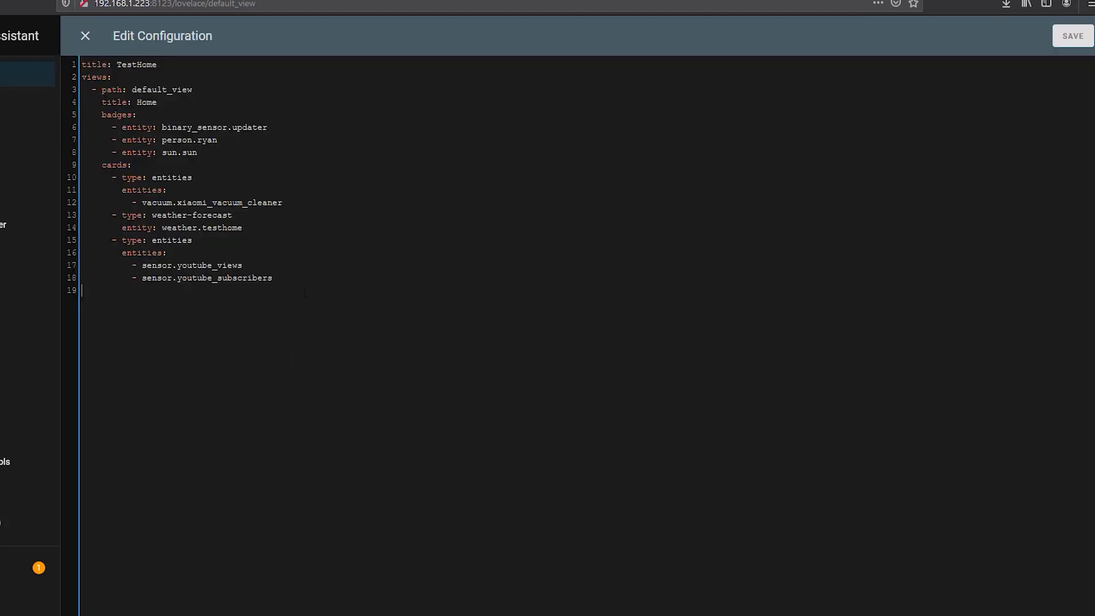
key("ctrl+v")
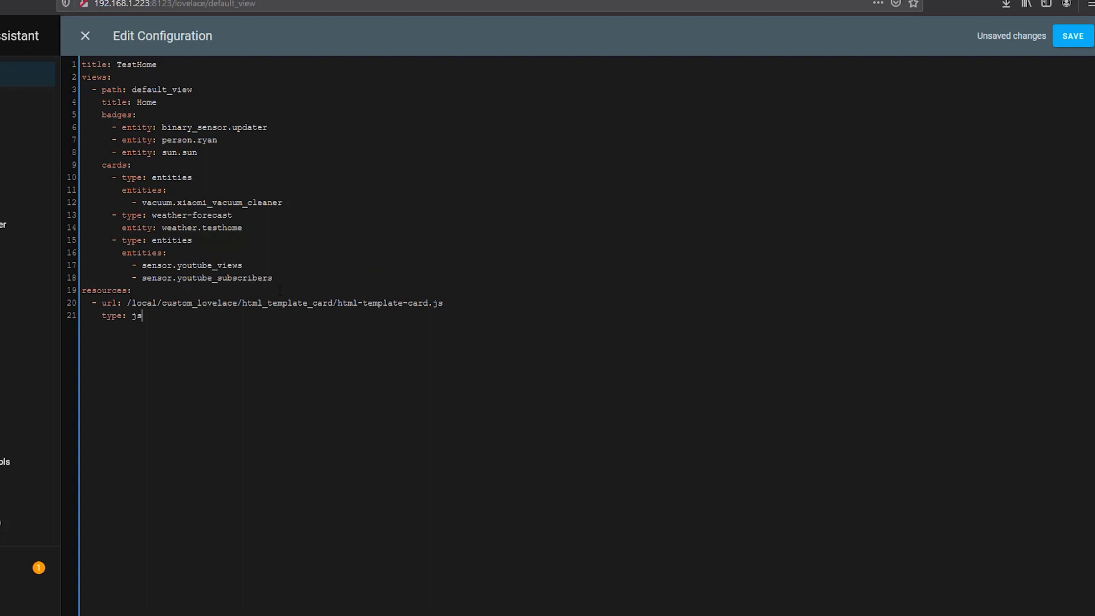
left_click(1071, 38)
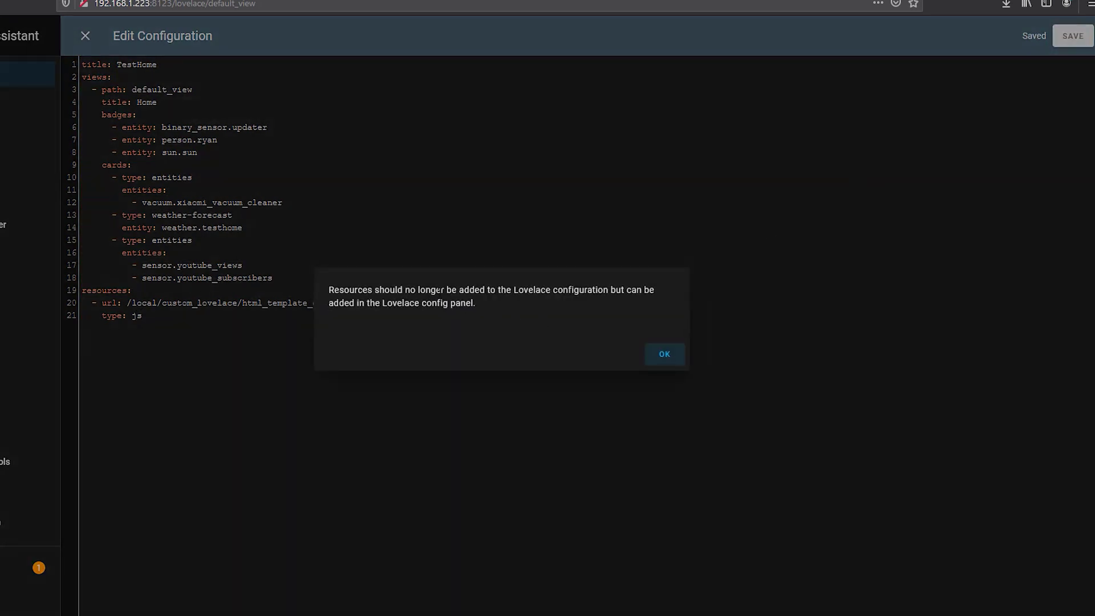
left_click_drag(445, 290, 449, 291)
left_click_drag(384, 303, 495, 318)
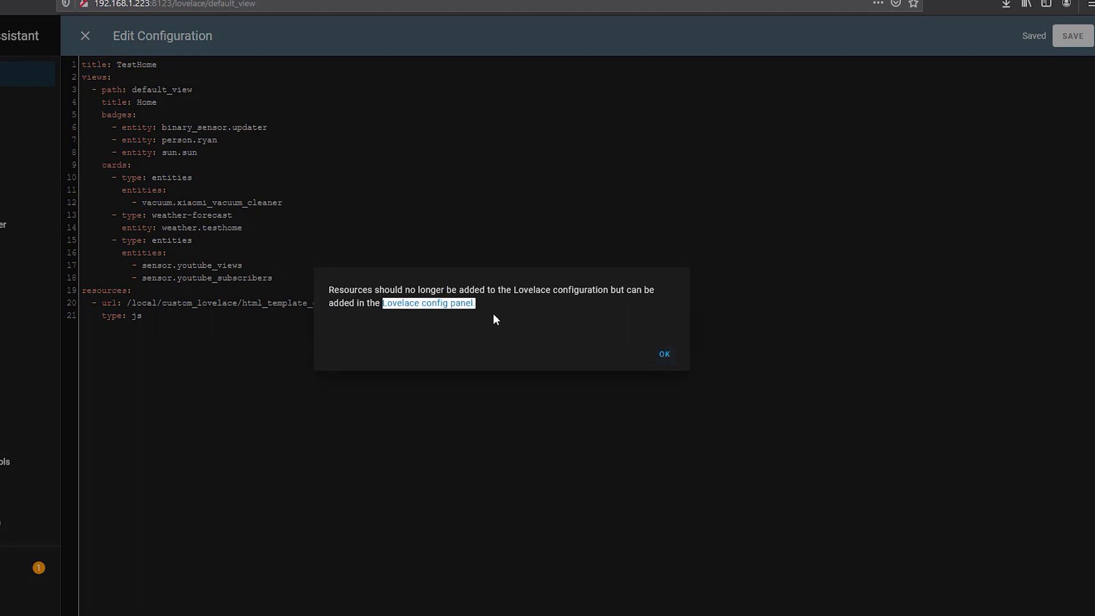
left_click(662, 355)
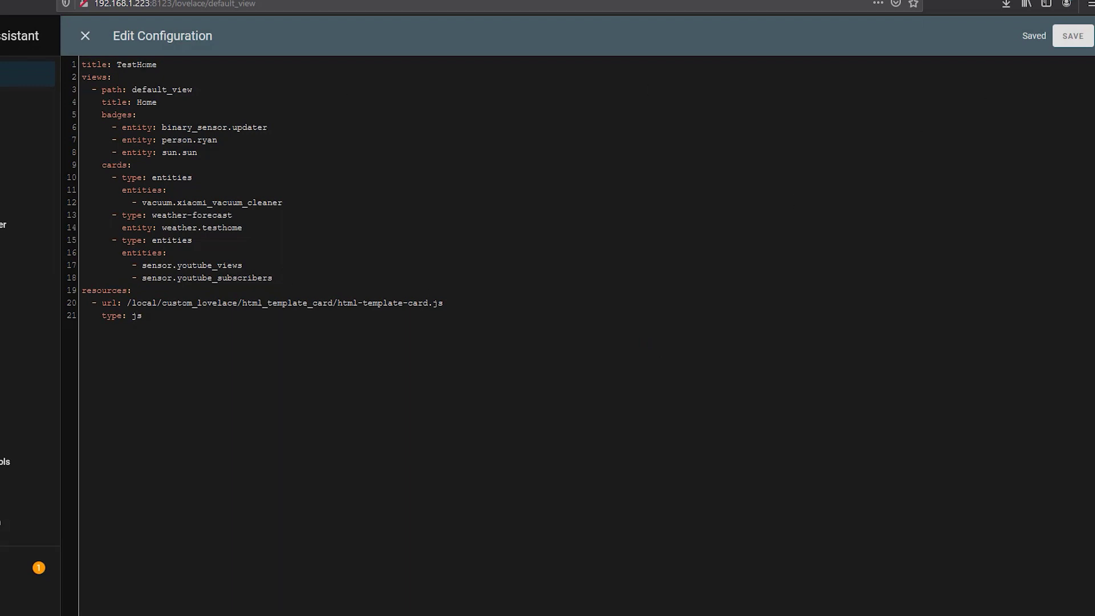
left_click(82, 38)
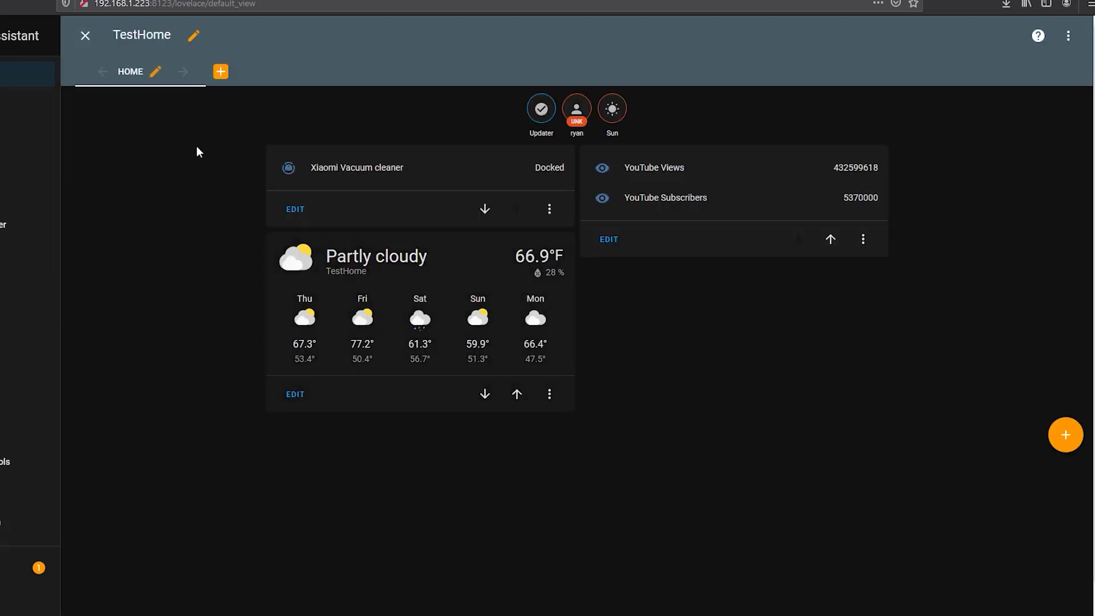
left_click(85, 36)
left_click(27, 522)
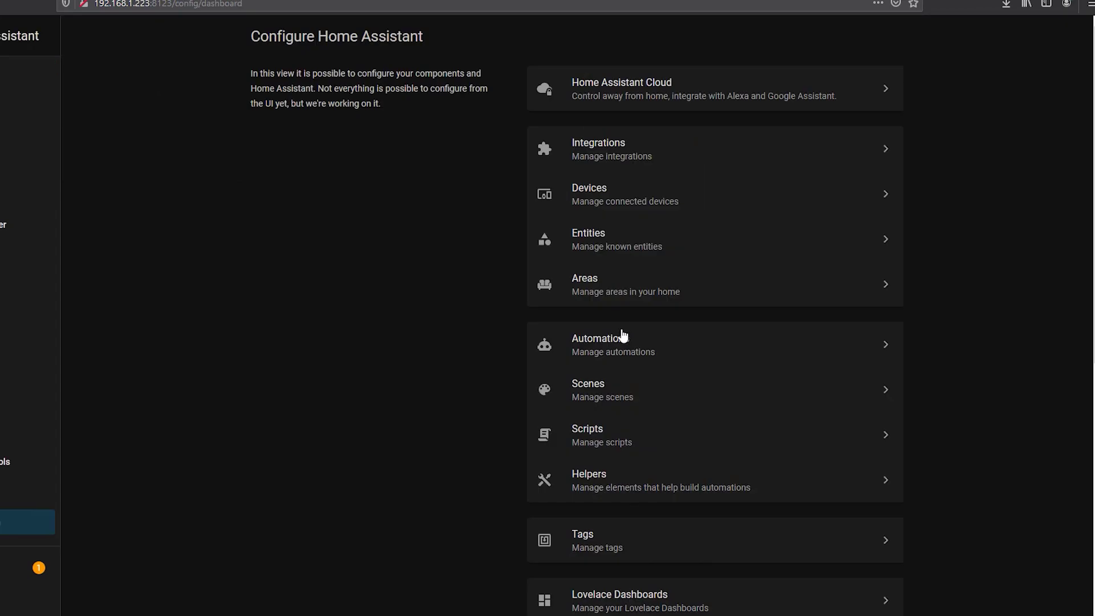
scroll(627, 370, "down", 4)
scroll(622, 497, "down", 2)
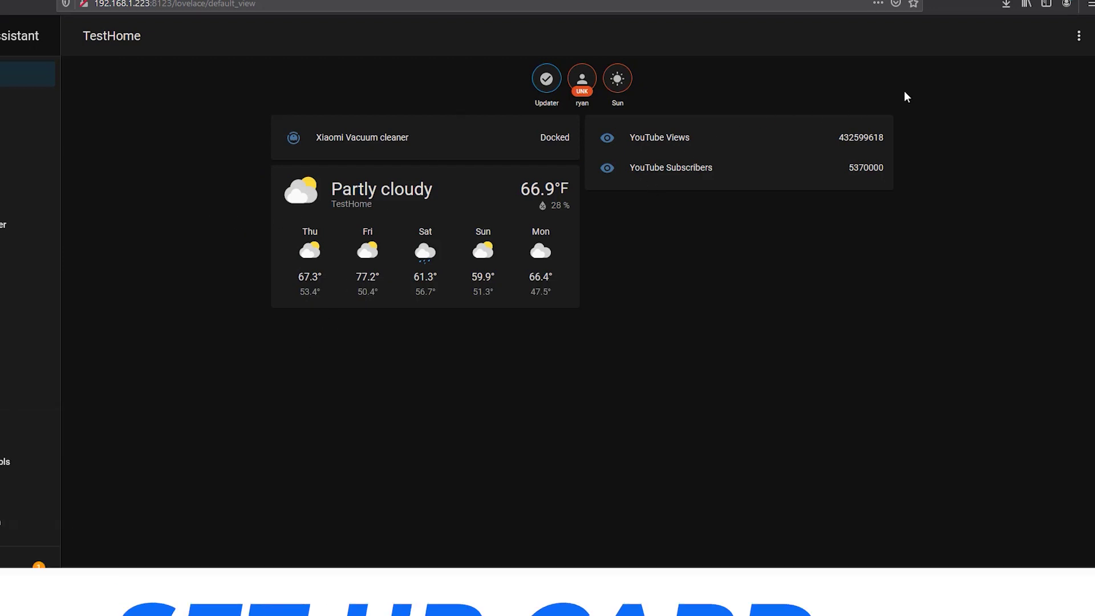
left_click(1078, 36)
- Add a new manual card to the Home view with type custom:html-template-card
left_click(1057, 71)
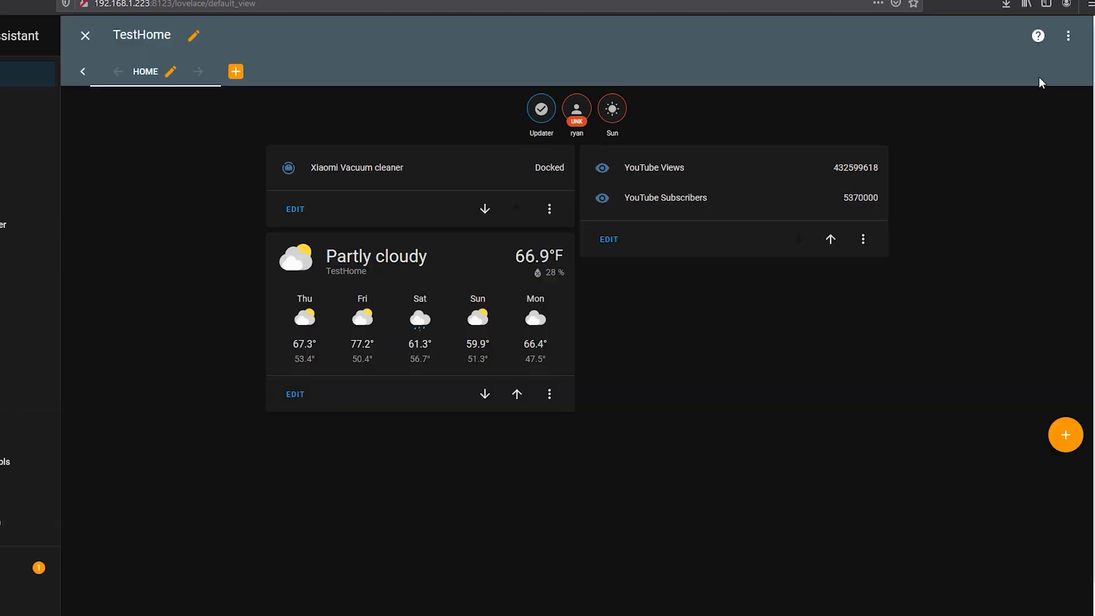
left_click(1067, 435)
scroll(589, 393, "down", 15)
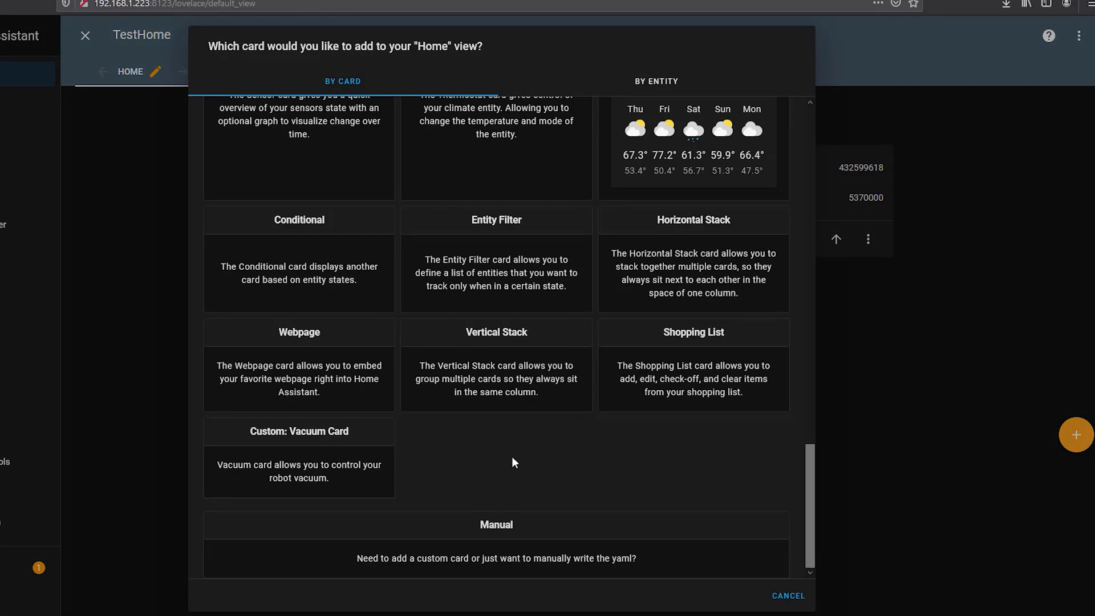
left_click(413, 536)
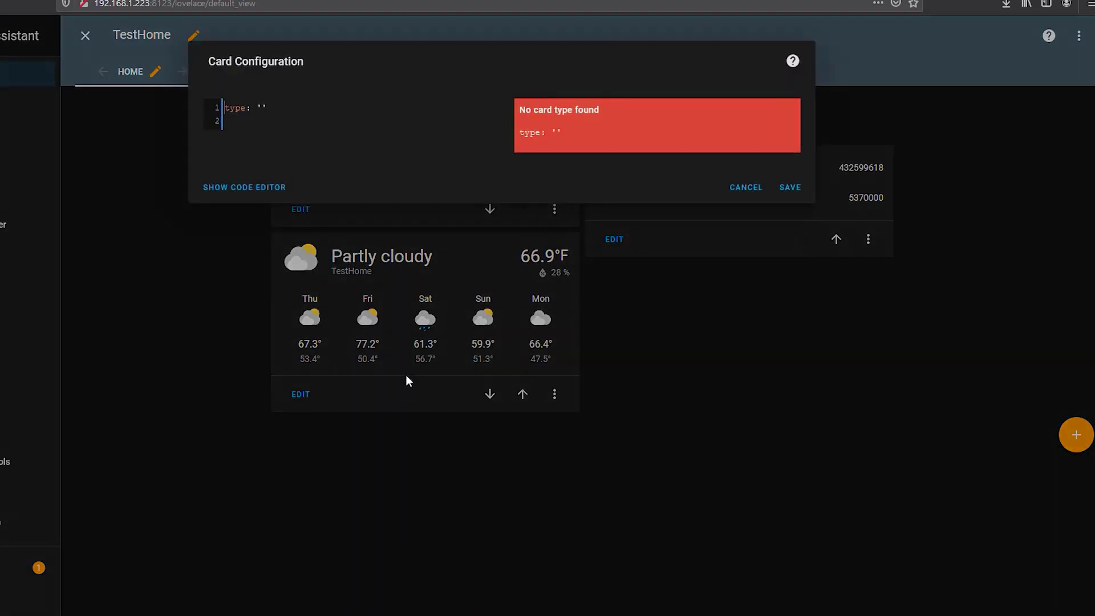
left_click(267, 108)
left_click(261, 108)
type("custom:html-template-card")
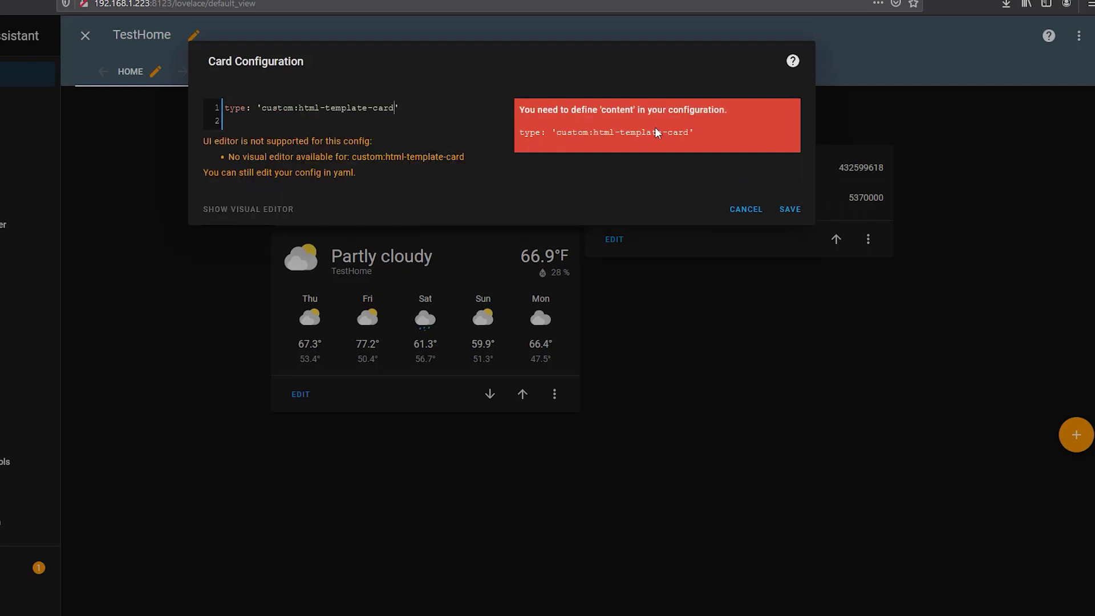
- Add the line 'title: Latest OddWright Video' and an empty content: key
left_click(411, 108)
key("Return")
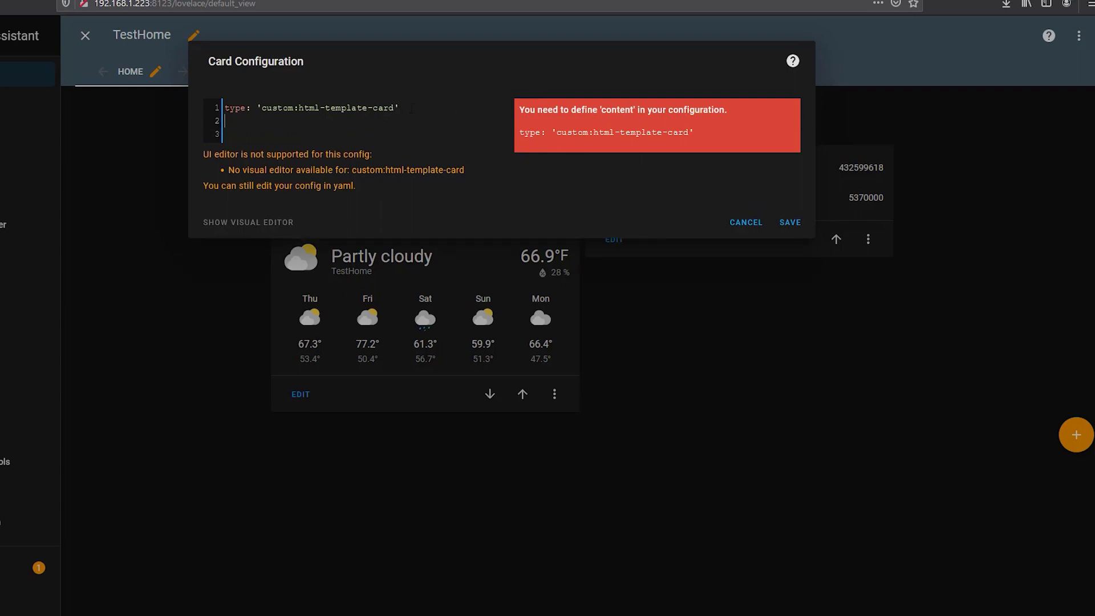
type("title:")
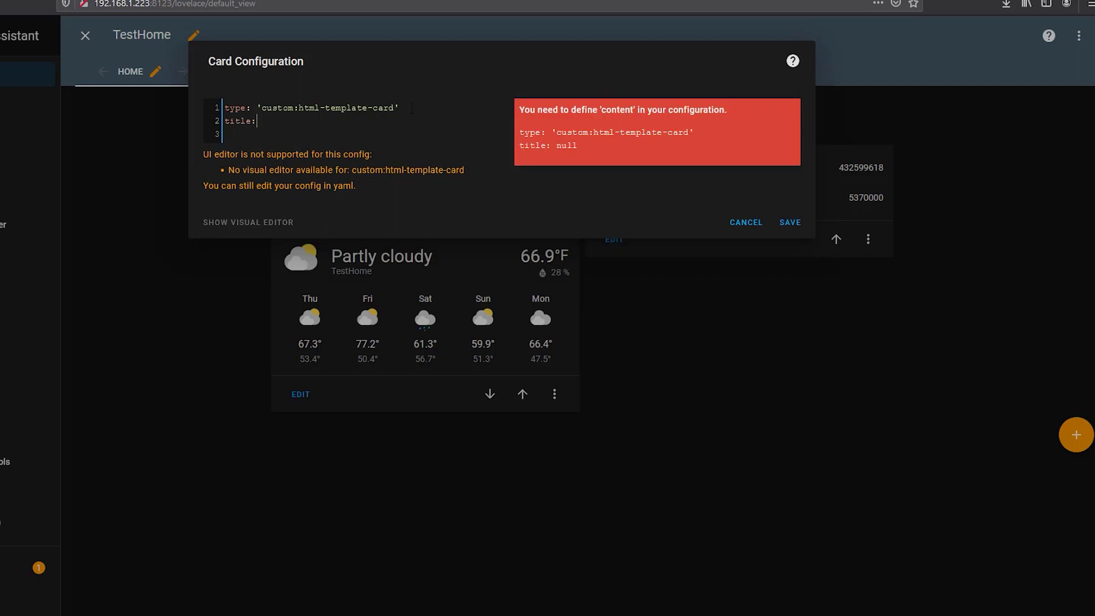
type(" Latest OddWright Video")
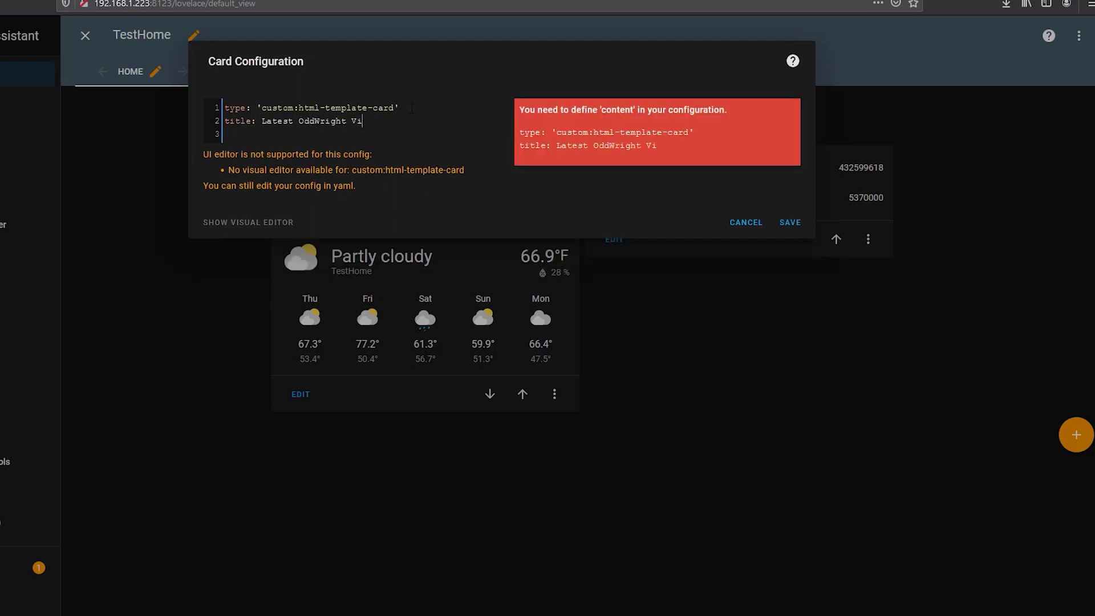
key("Return")
type("contrnt")
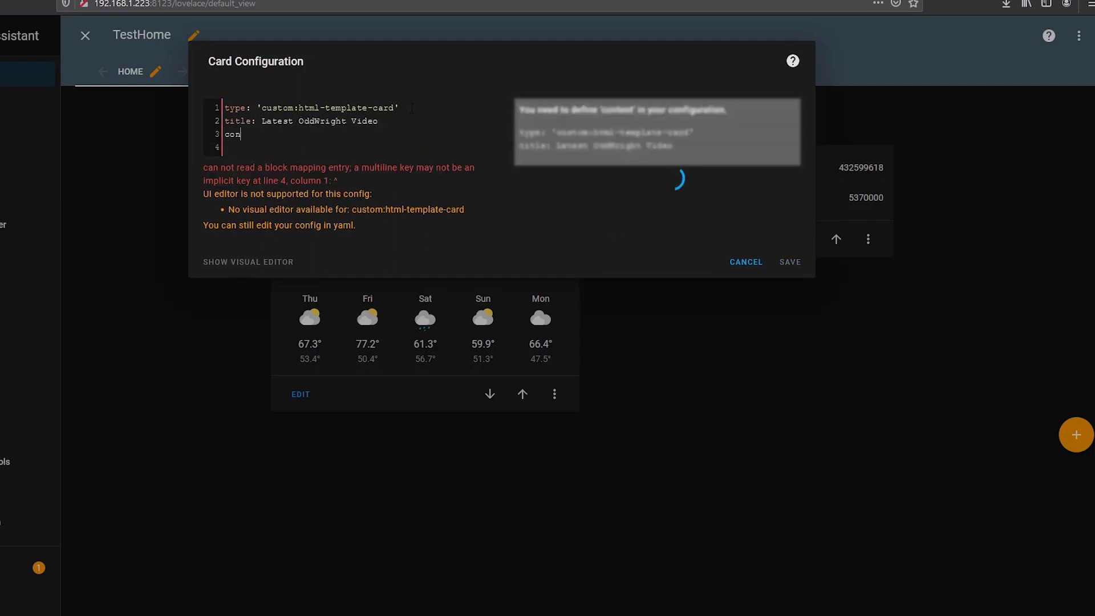
key("BackSpace")
key("BackSpace")
key("BackSpace")
type("ent:")
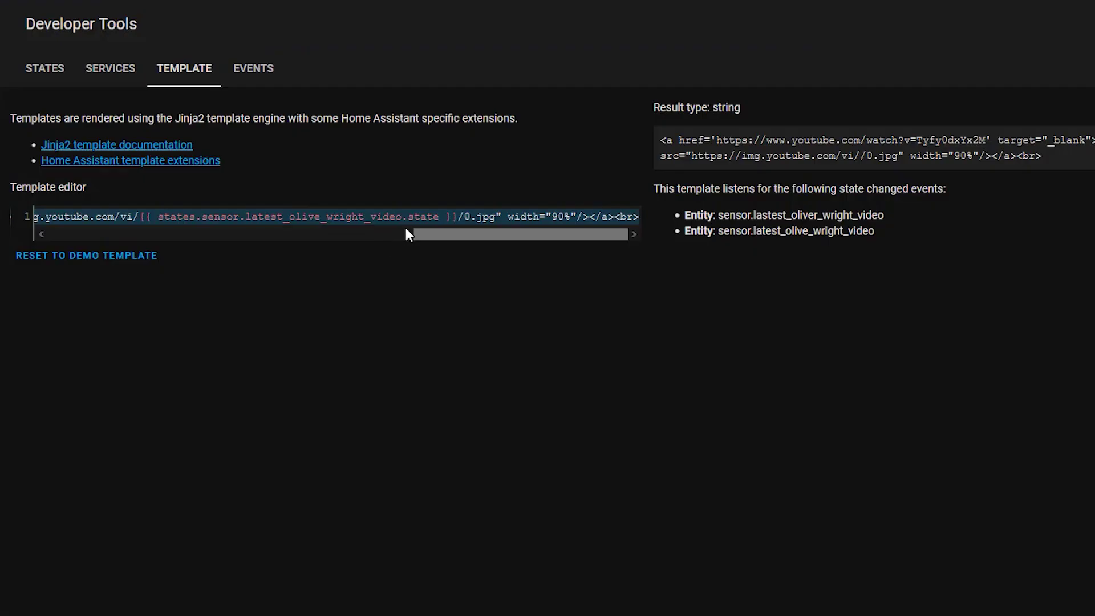
left_click_drag(405, 232, 166, 234)
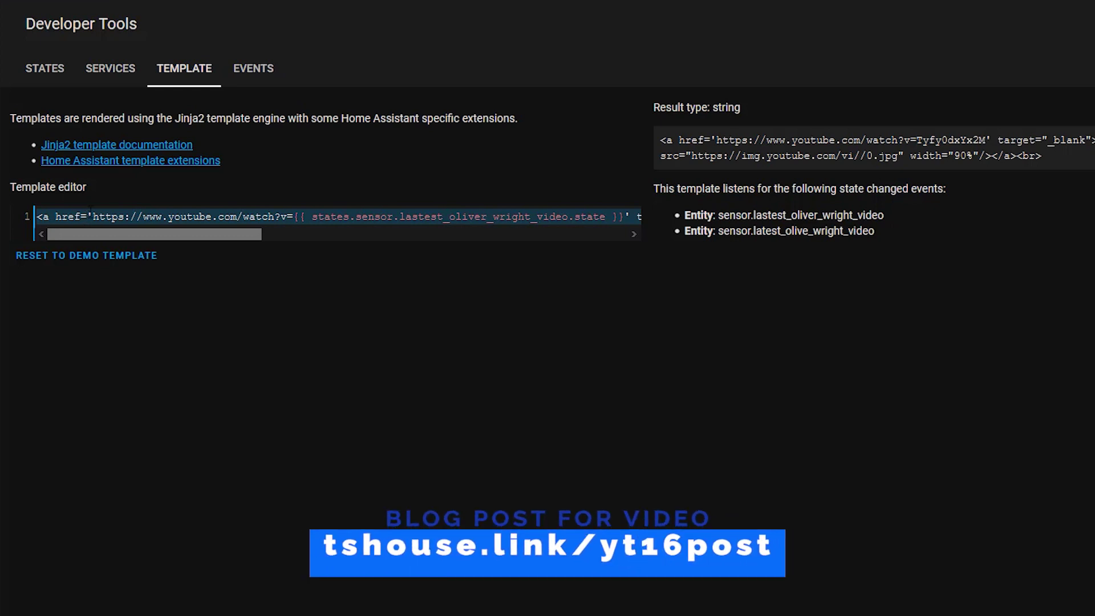
left_click_drag(87, 234, 71, 241)
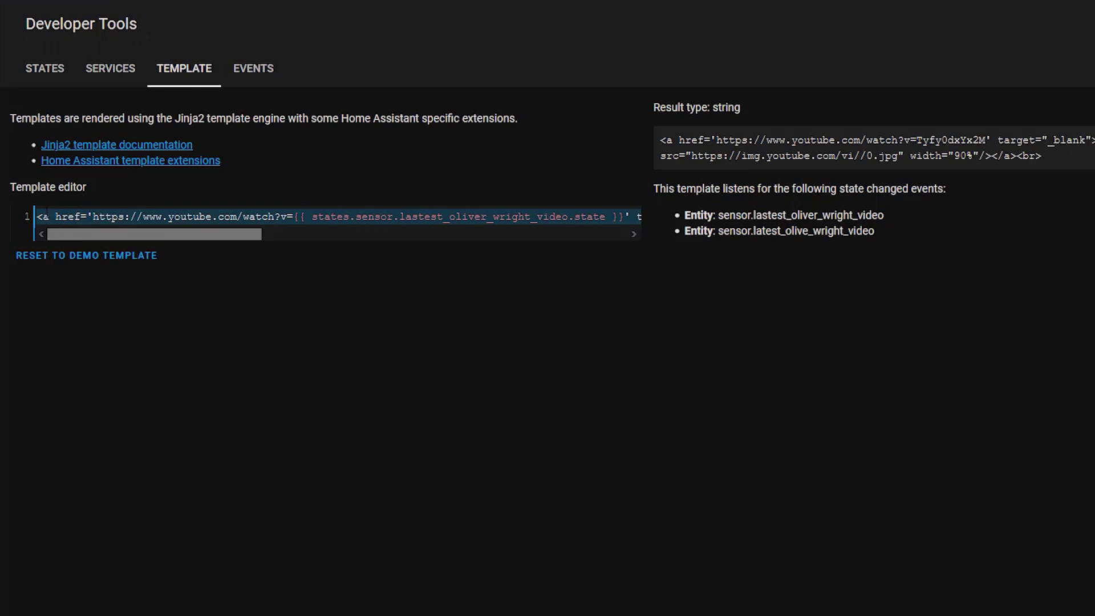
key("Home")
right_click(54, 214)
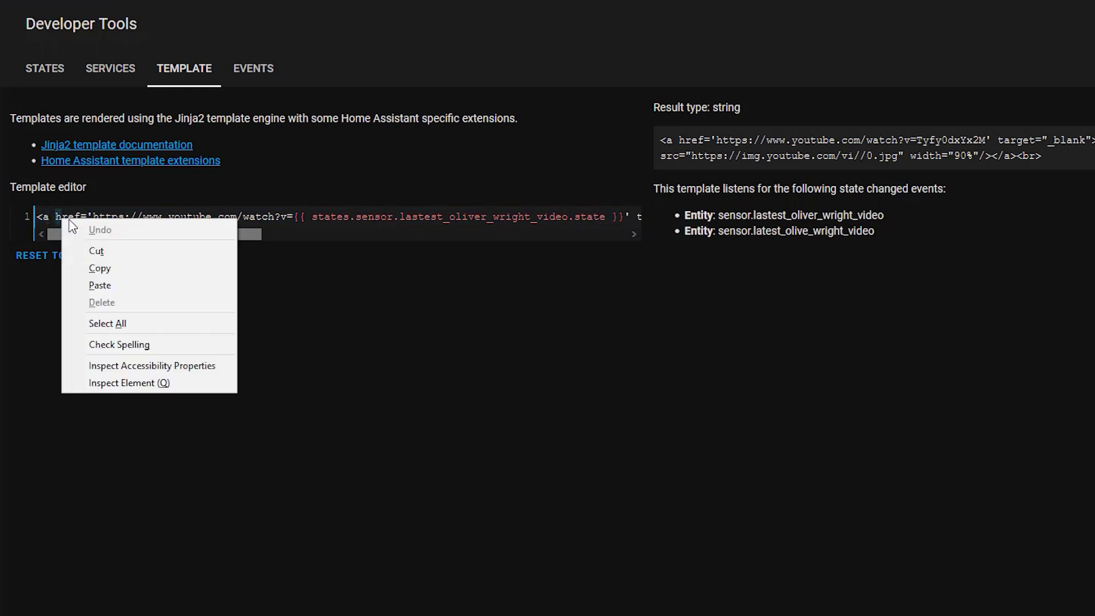
key("Escape")
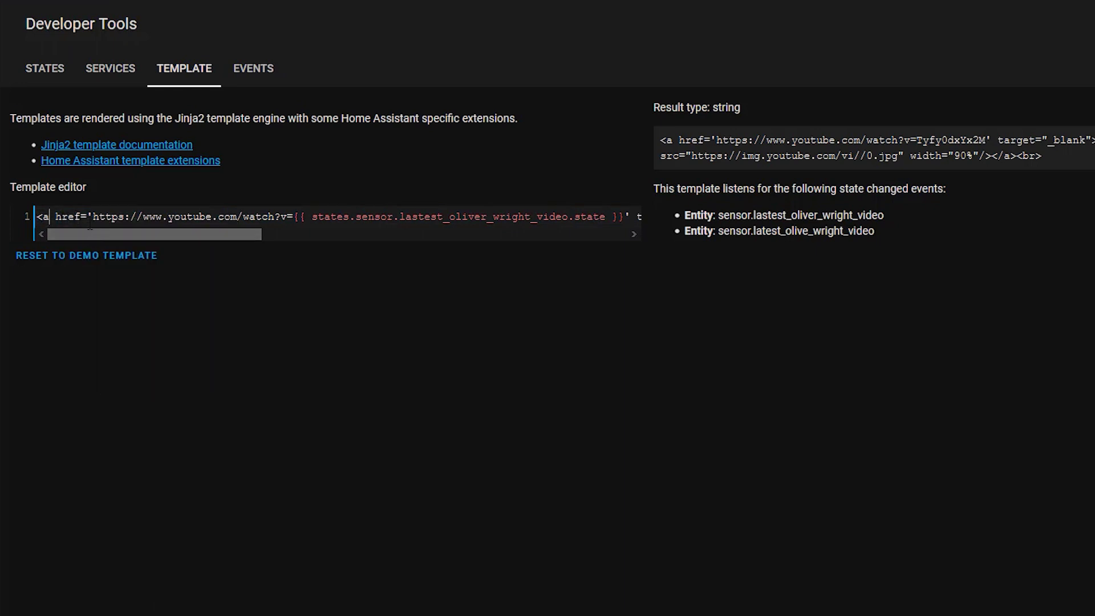
left_click_drag(92, 216, 294, 216)
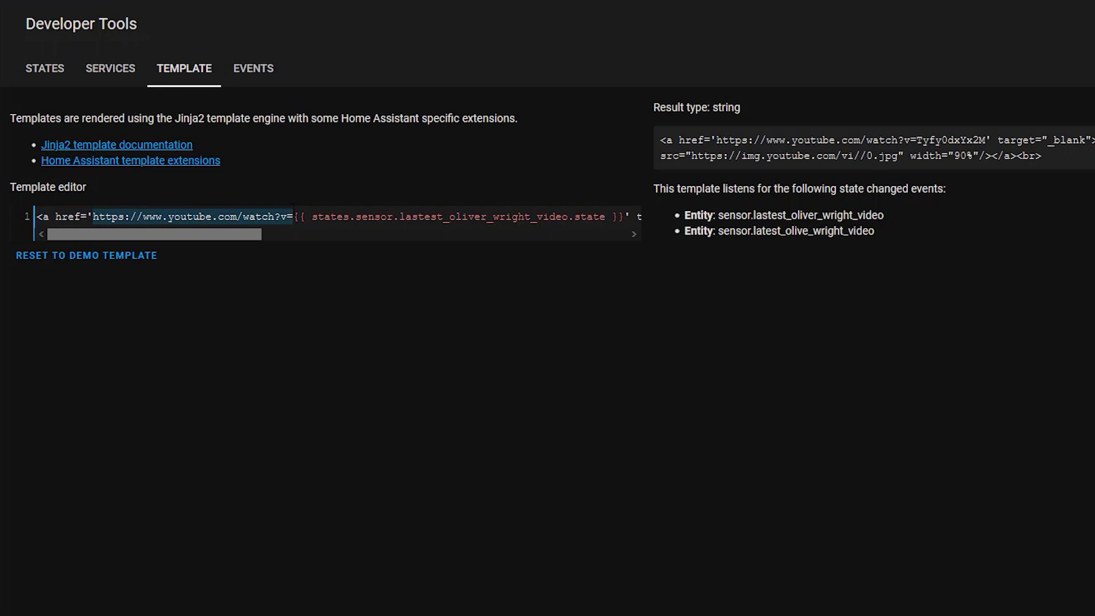
left_click_drag(210, 228, 269, 232)
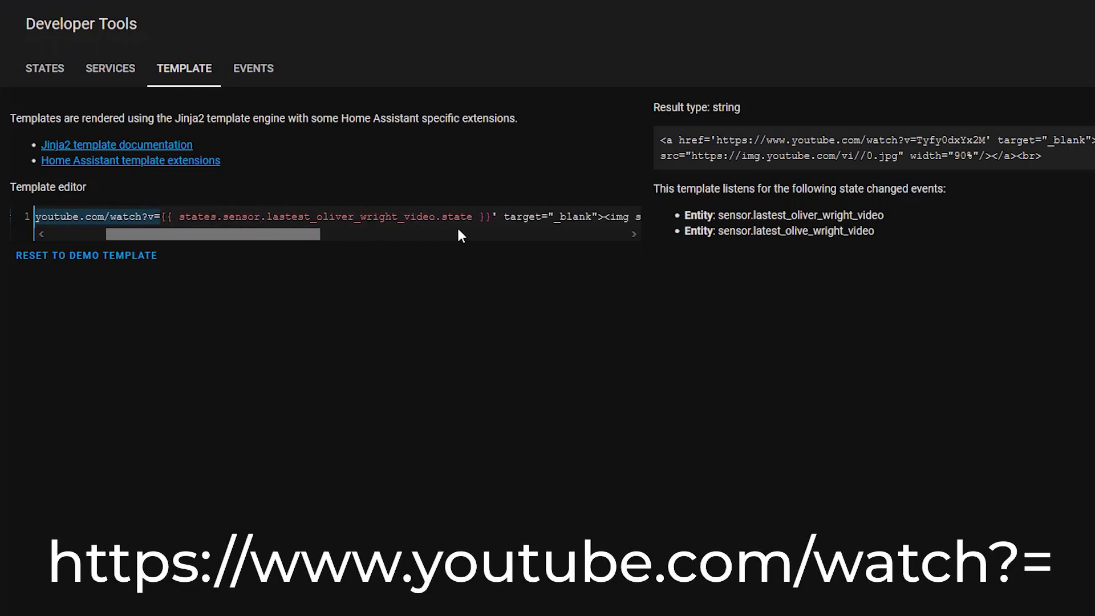
left_click(166, 217)
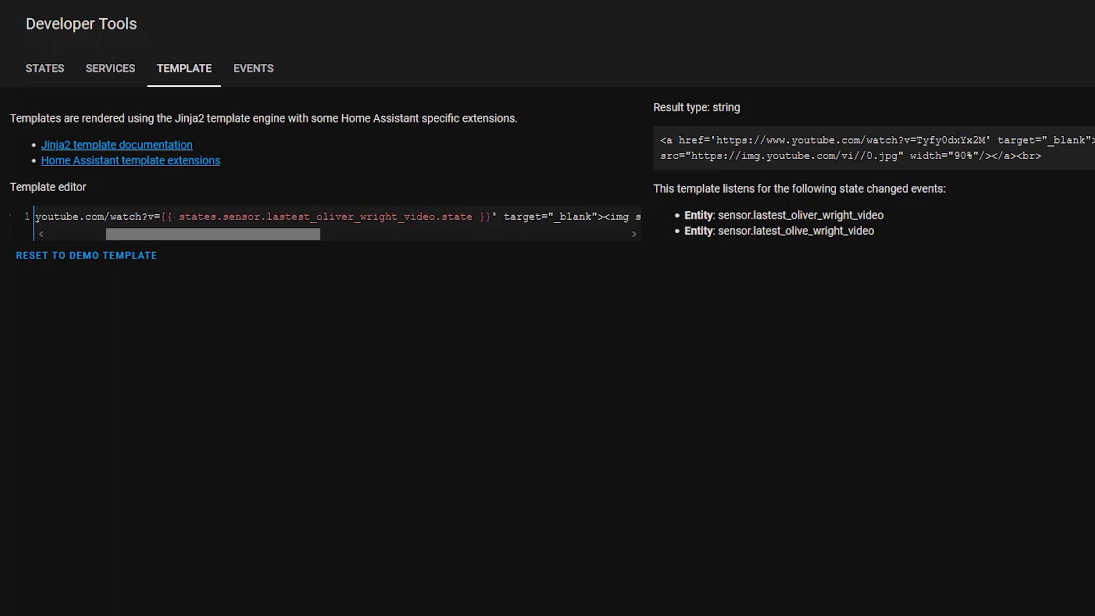
double_click(956, 140)
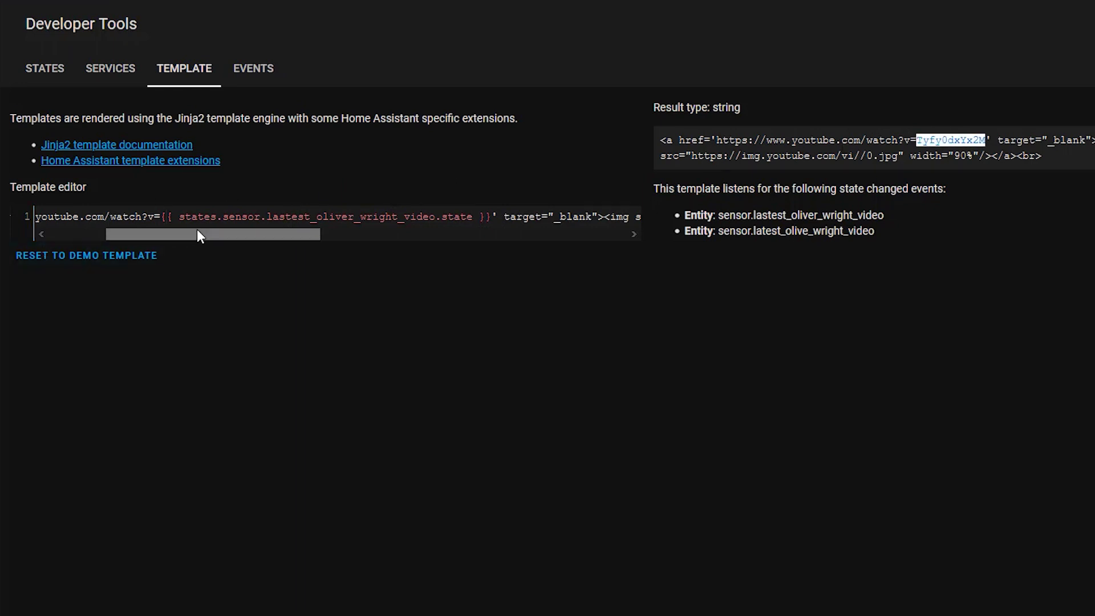
left_click_drag(224, 217, 428, 217)
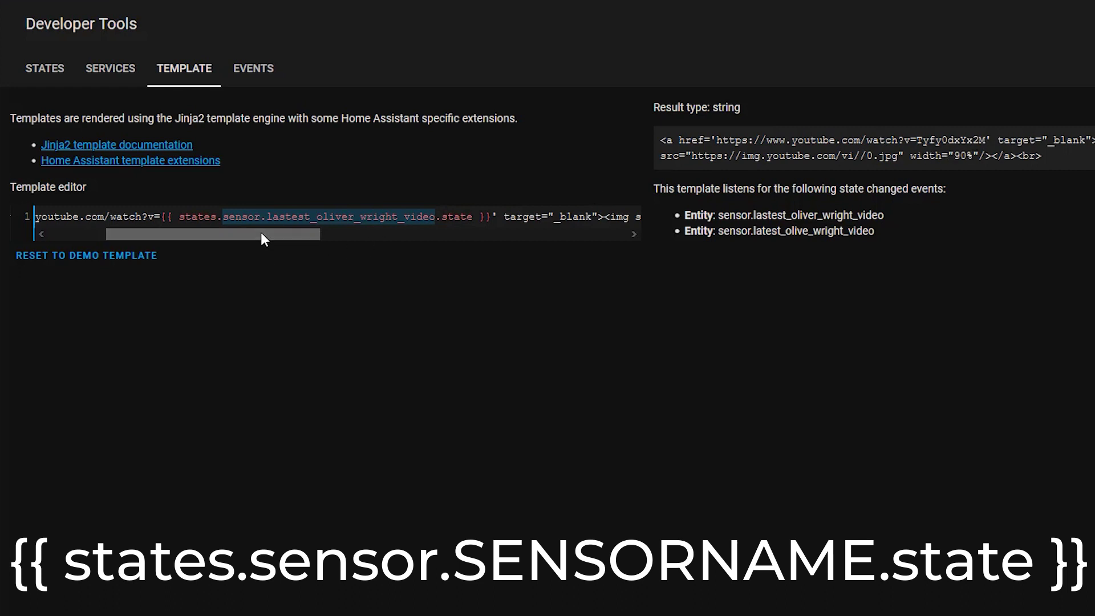
left_click_drag(253, 235, 425, 219)
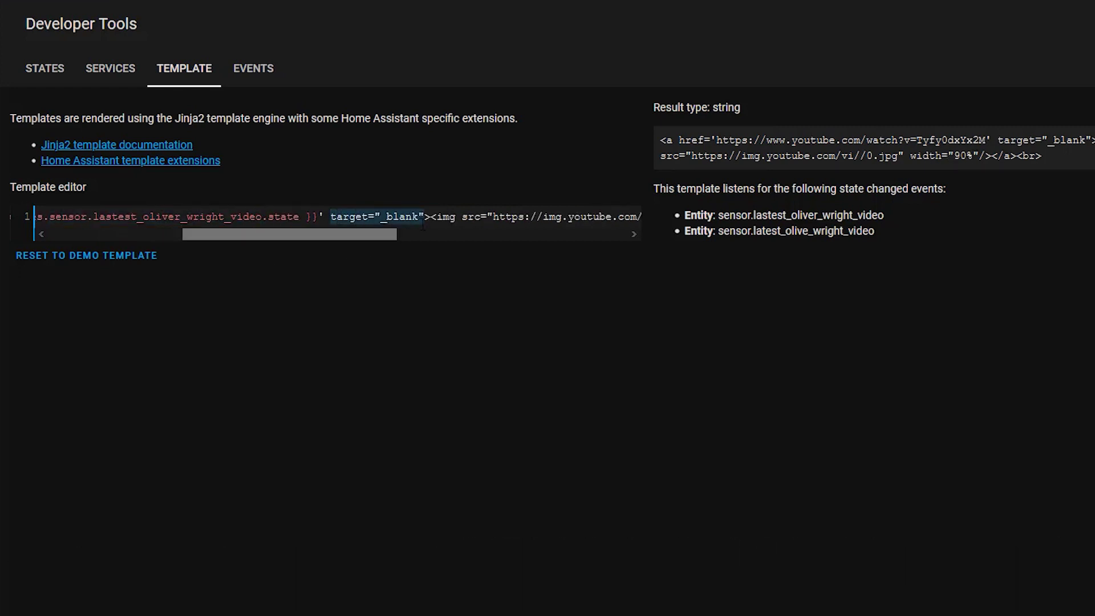
left_click_drag(375, 234, 470, 235)
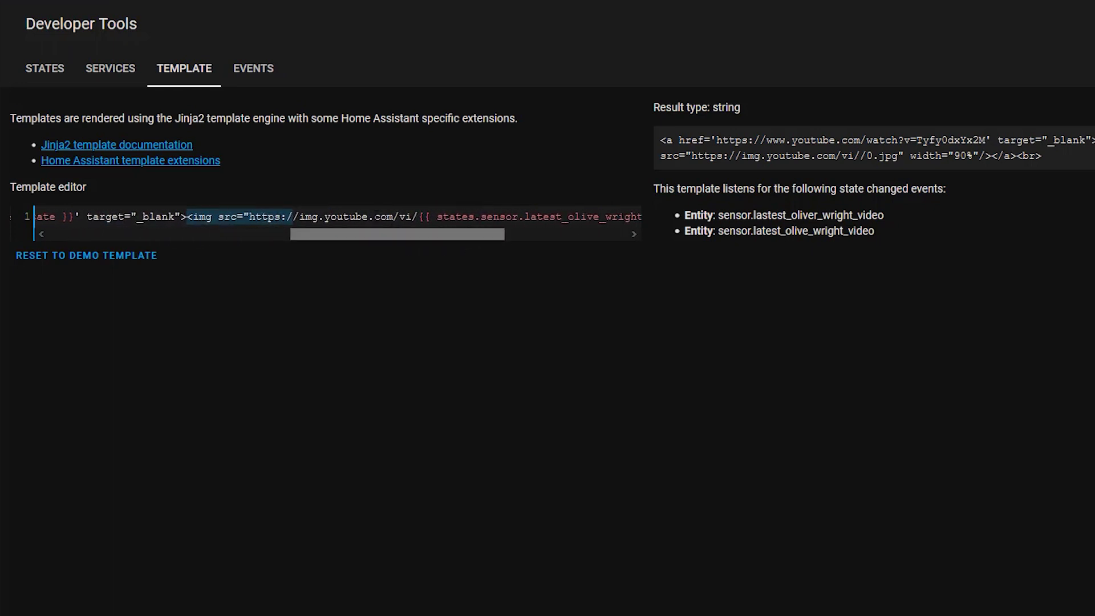
left_click(250, 225)
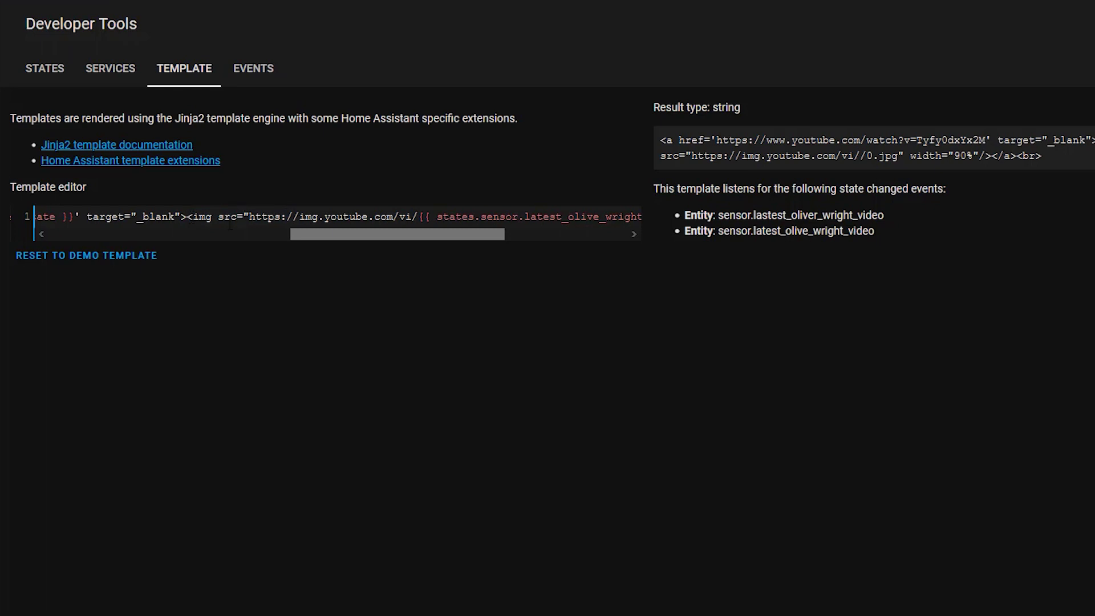
left_click_drag(313, 234, 349, 235)
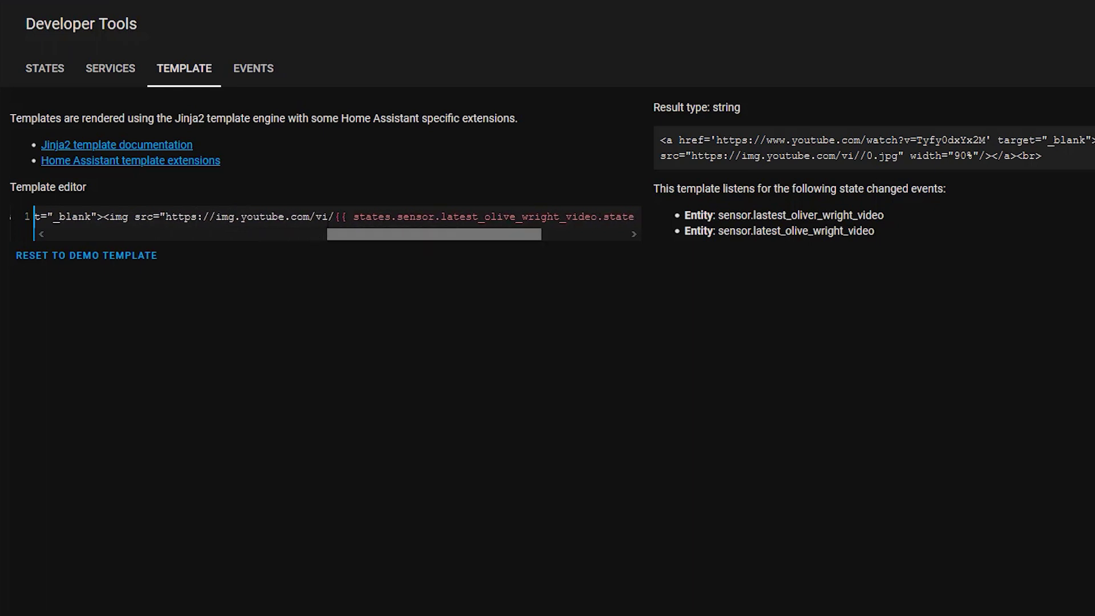
left_click_drag(366, 230, 204, 234)
left_click(357, 217)
- Paste the copied expression into the template, check the thumbnail URL, and select the whole line
left_click_drag(358, 216, 289, 216)
key("ctrl+c")
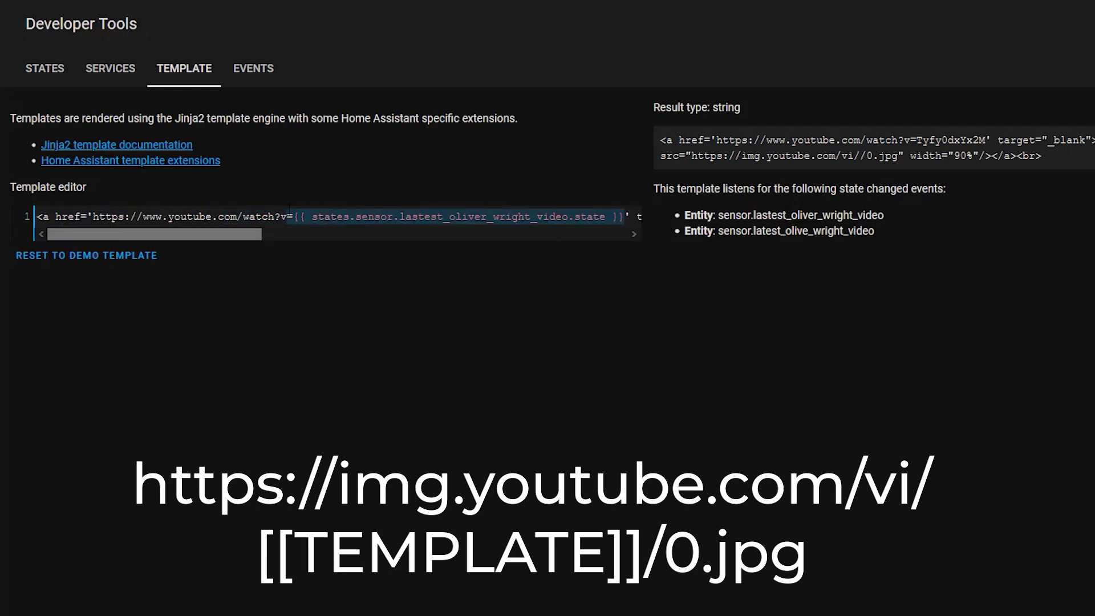
left_click_drag(148, 234, 191, 217)
key("ctrl+v")
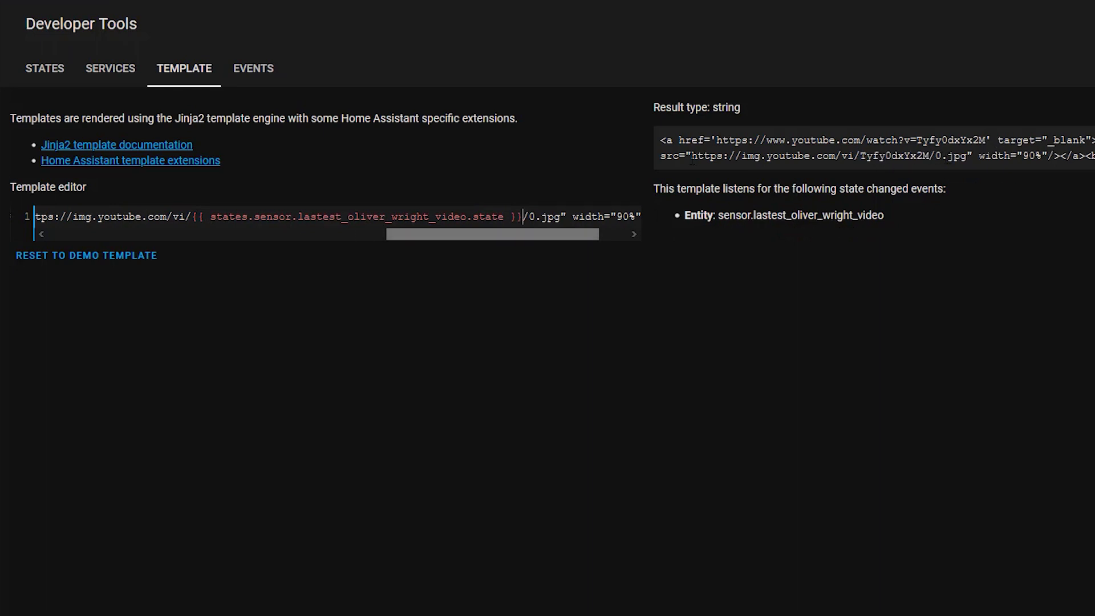
left_click_drag(691, 156, 978, 156)
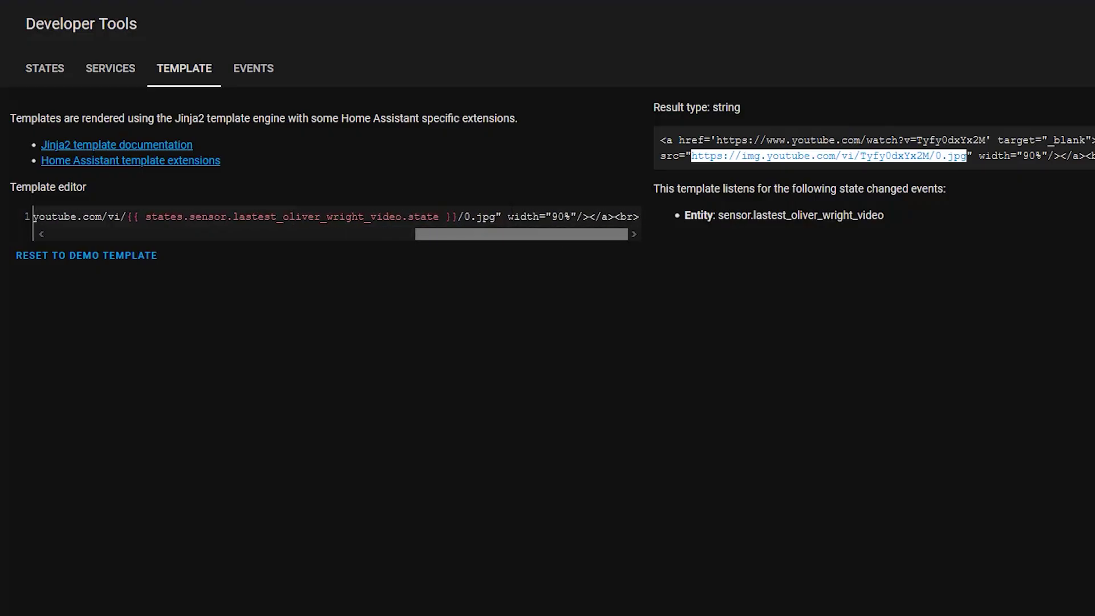
left_click_drag(510, 217, 613, 217)
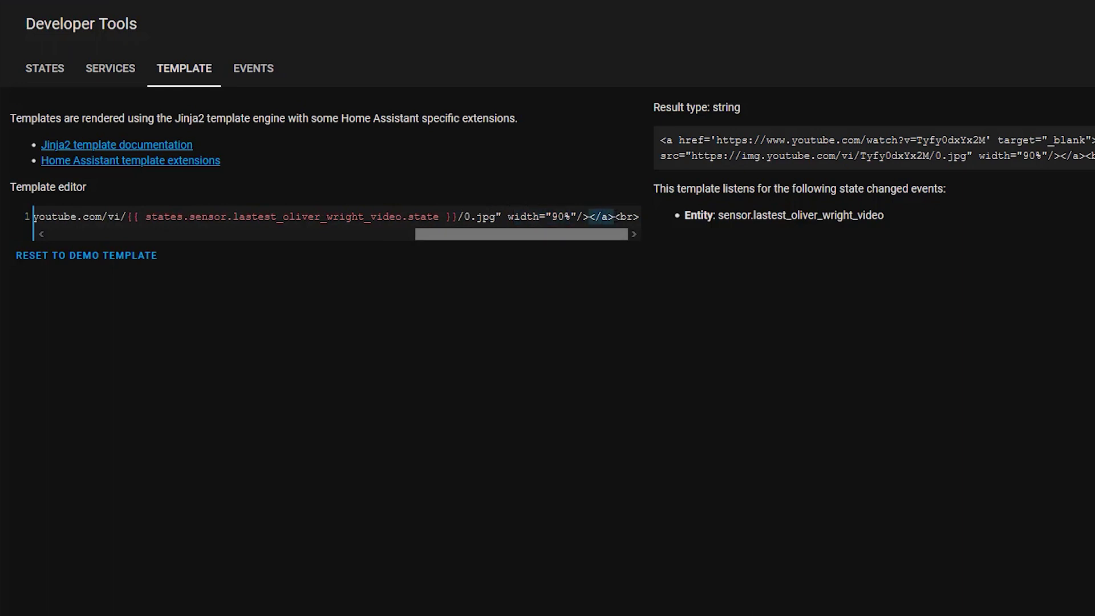
left_click(614, 217)
left_click_drag(615, 217, 25, 210)
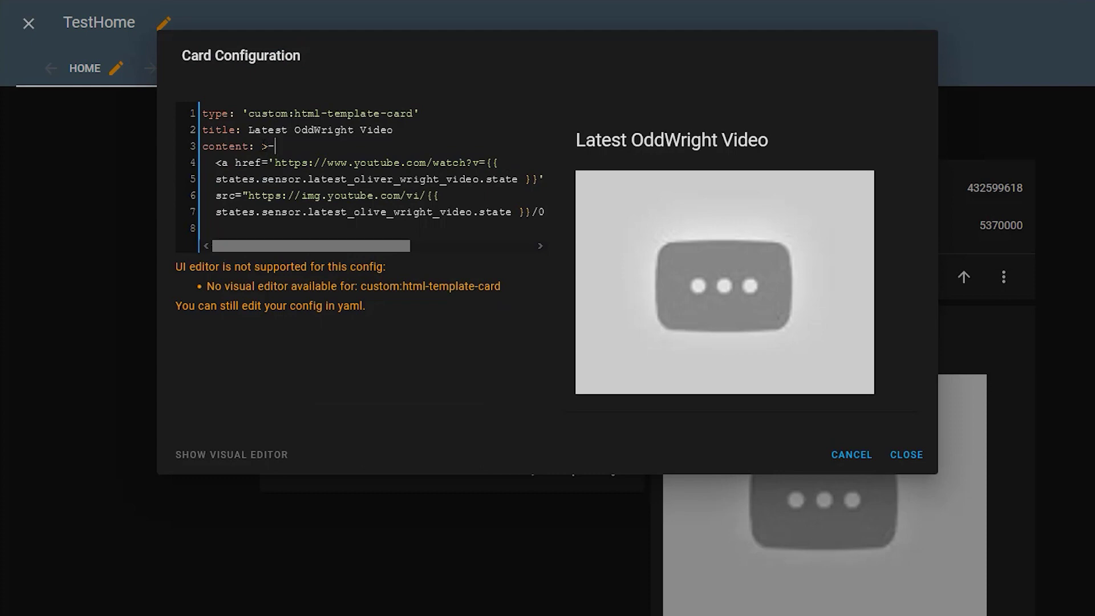
- Replace the card's content with the copied thumbnail-link template and finish editing
left_click_drag(261, 146, 584, 232)
key("ctrl+v")
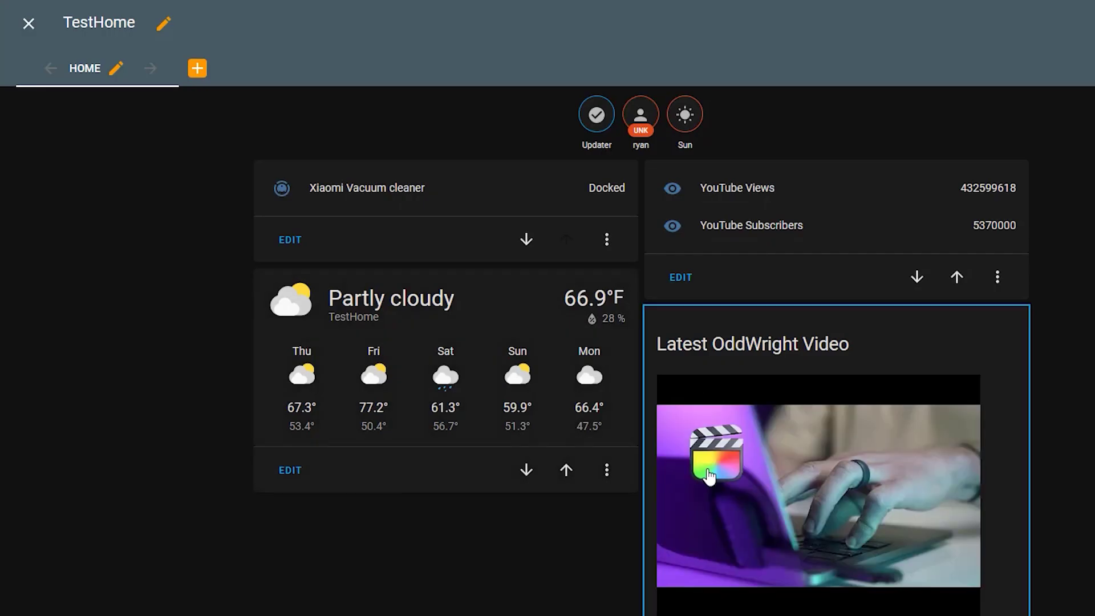
left_click(27, 29)
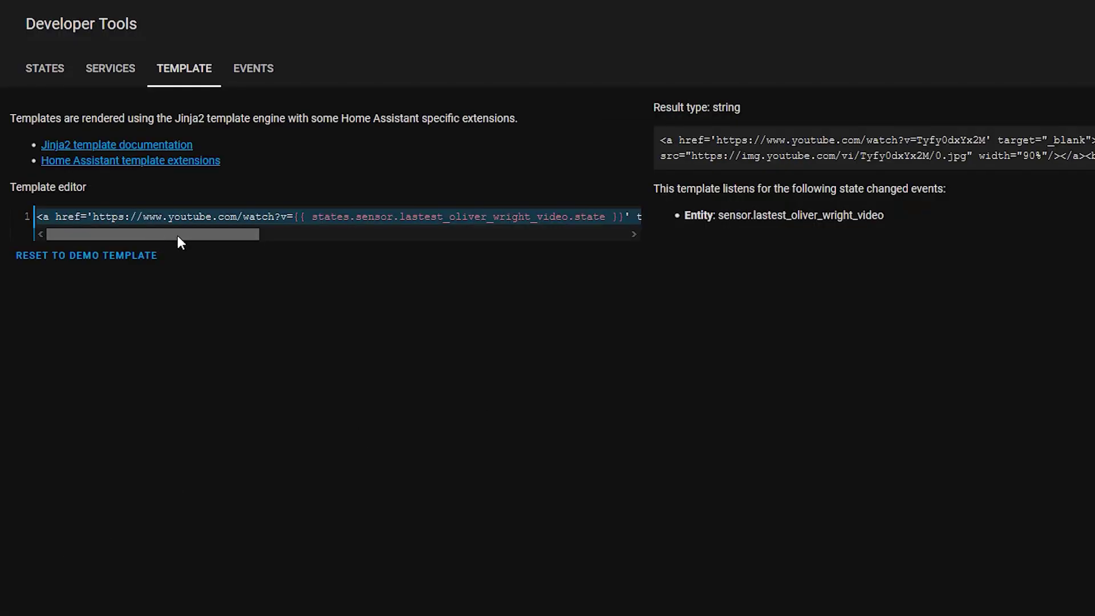
- Delete the img tag and paste the video id expression as the link text
left_click_drag(176, 235, 426, 251)
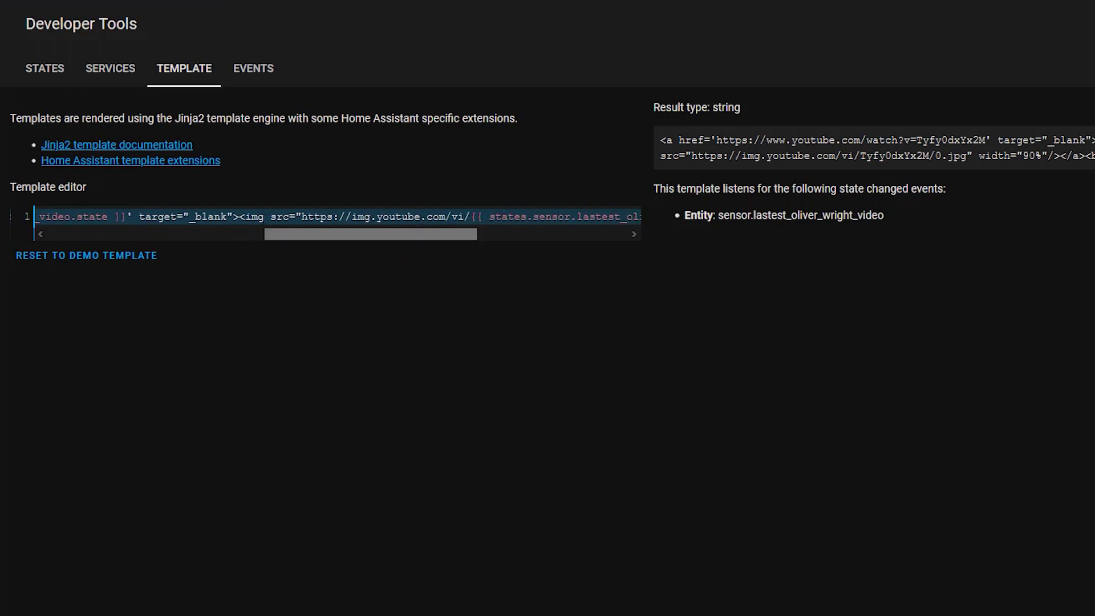
left_click_drag(278, 218, 587, 223)
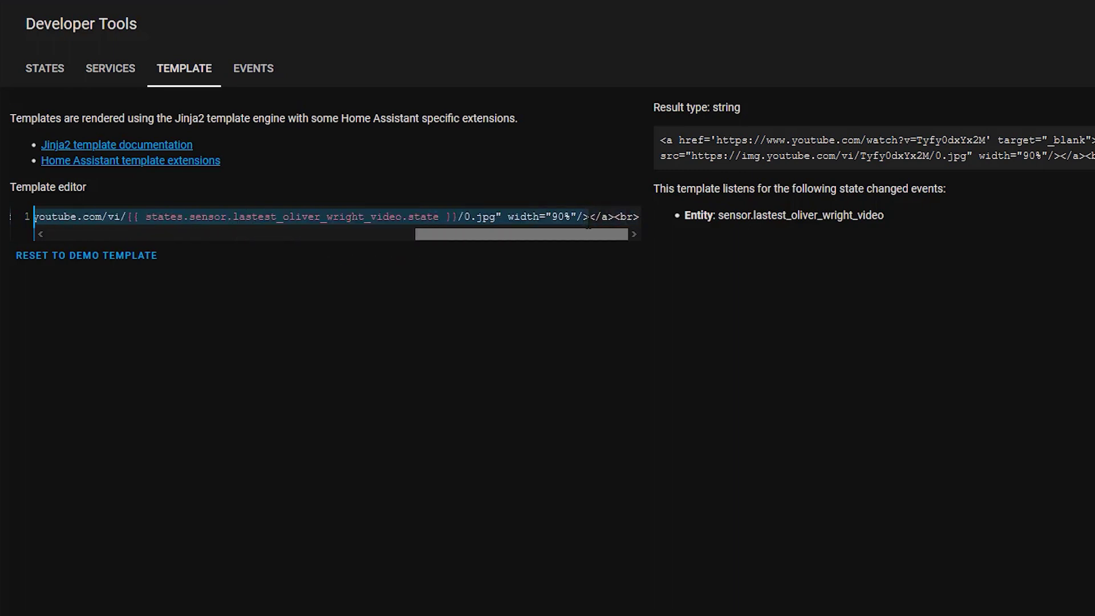
key("BackSpace")
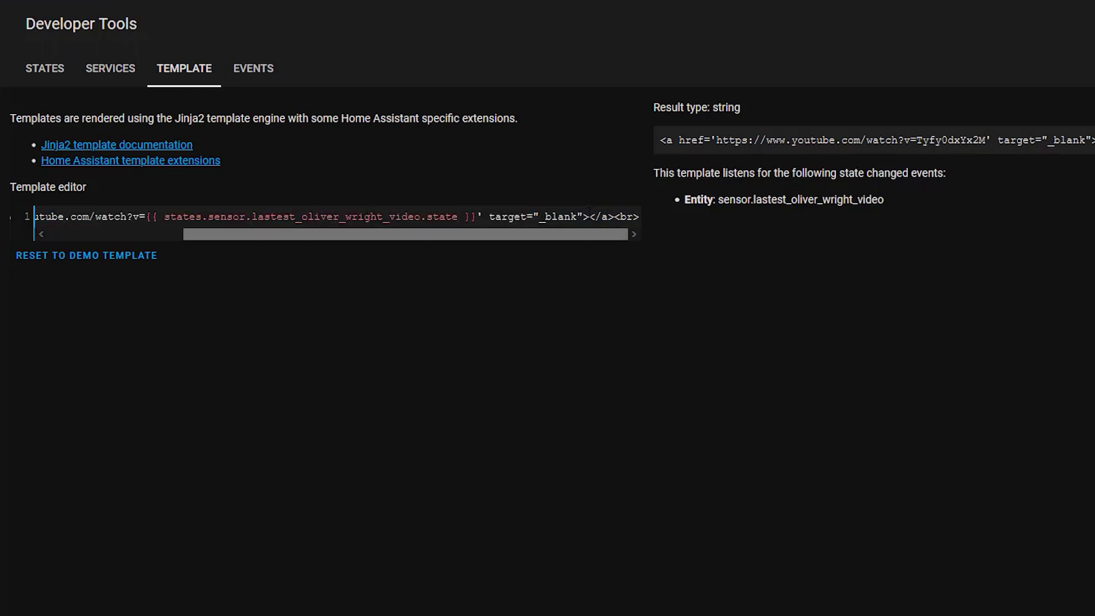
left_click_drag(478, 217, 146, 216)
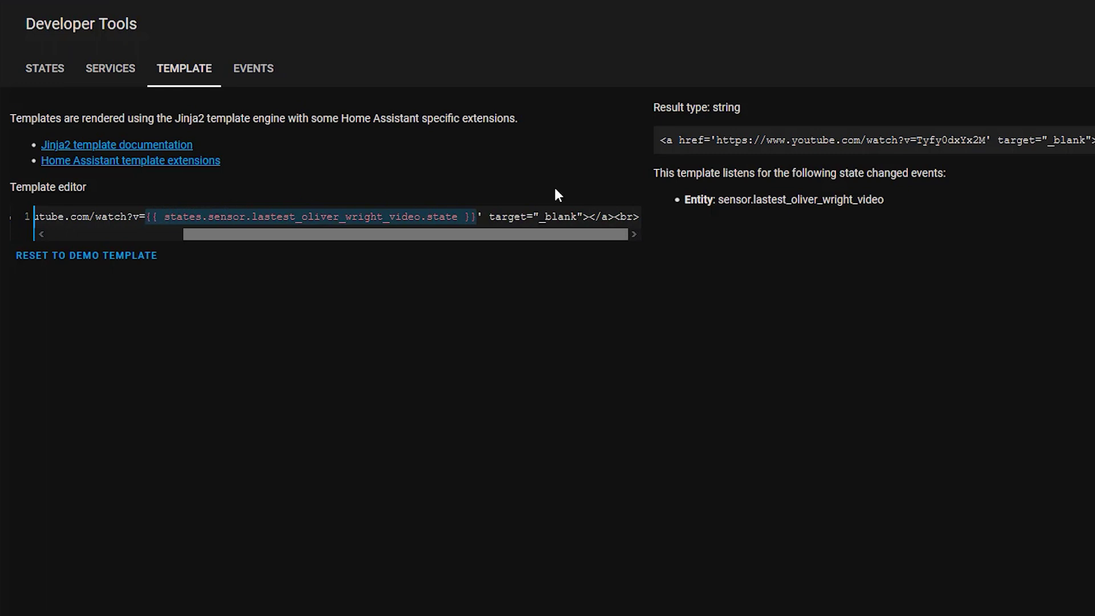
key("ctrl+c")
left_click(588, 217)
key("ctrl+v")
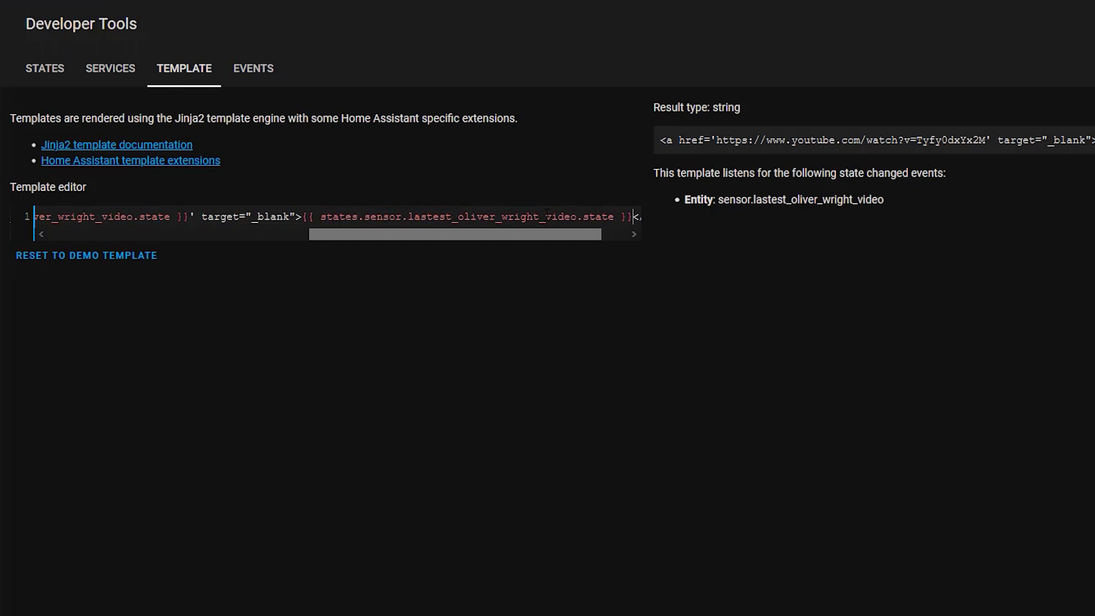
- Point the link text at the correctly spelled _title sensor, then open the States list
left_click(577, 217)
type("_title")
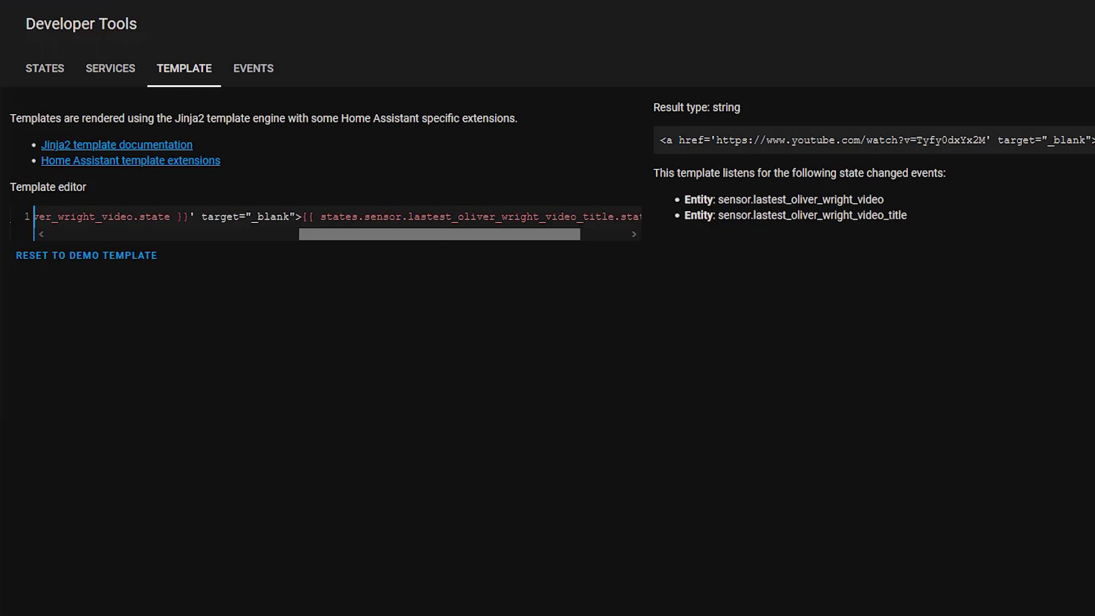
left_click(46, 70)
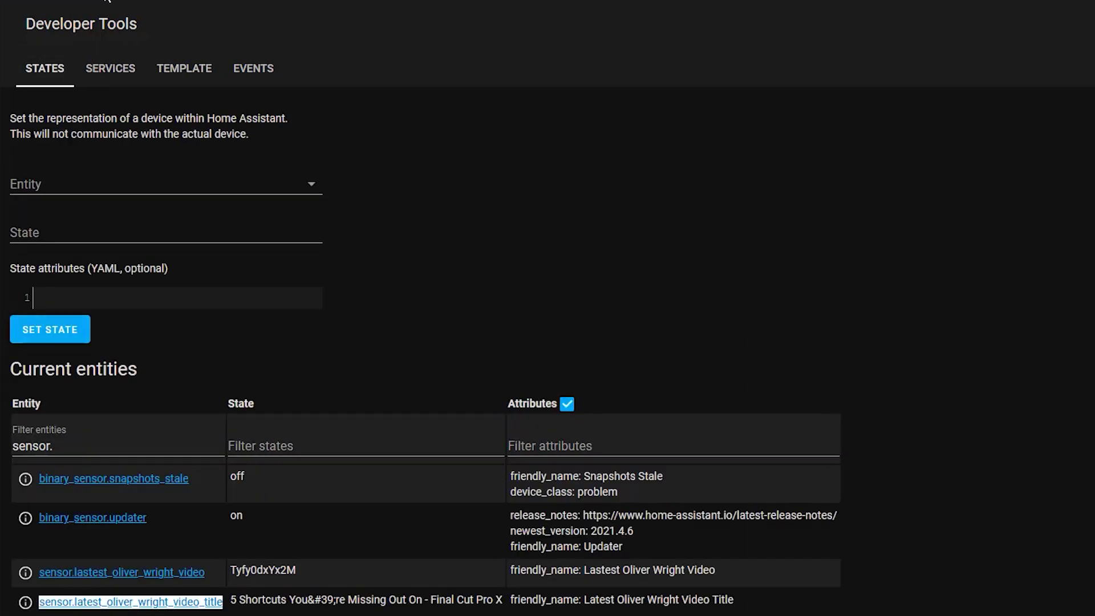
left_click(184, 68)
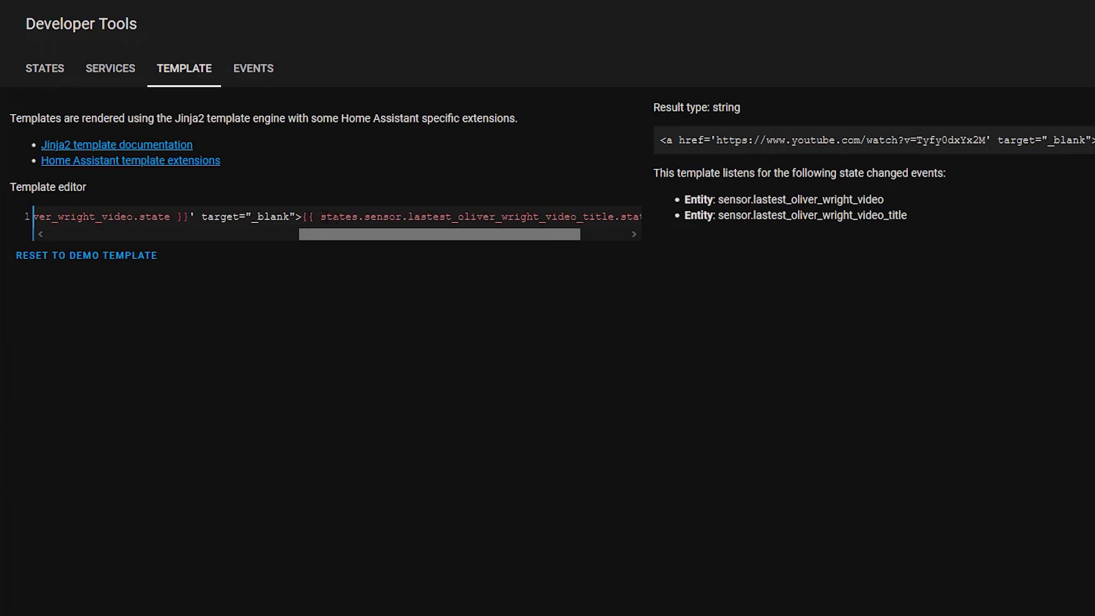
left_click_drag(363, 217, 614, 216)
key("ctrl+v")
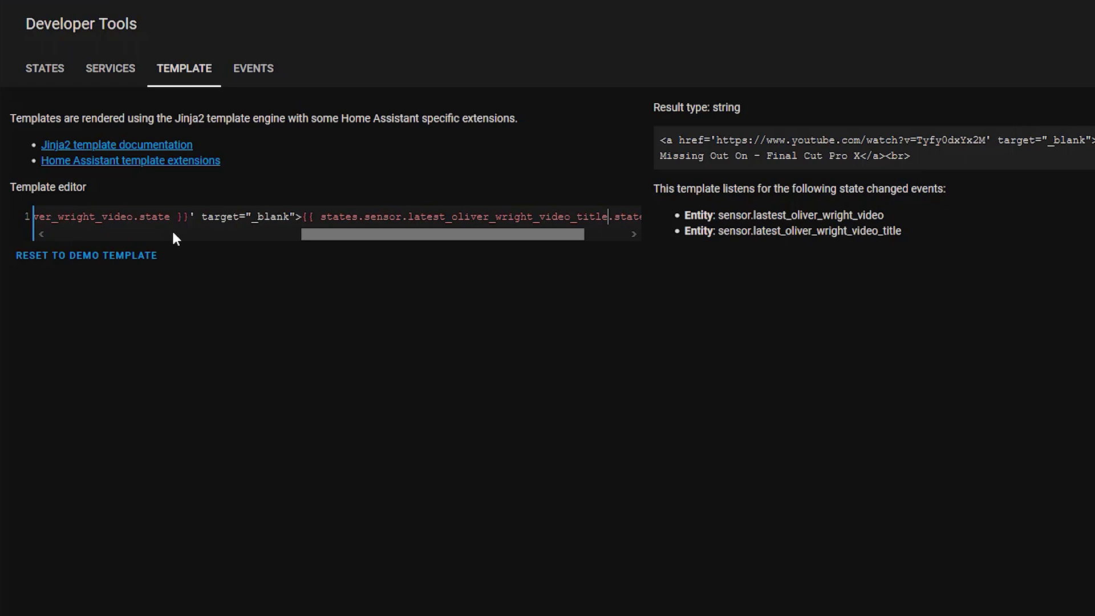
left_click_drag(409, 234, 148, 84)
left_click(34, 68)
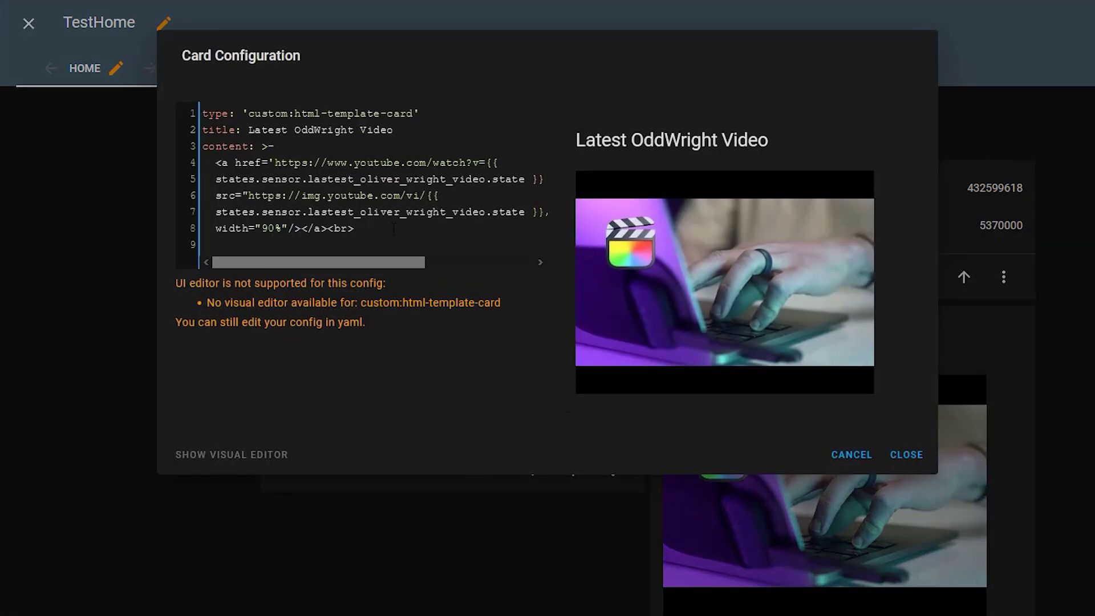
- Paste the title link on a new line beneath the thumbnail in the card content
key("Return")
key("ctrl+v")
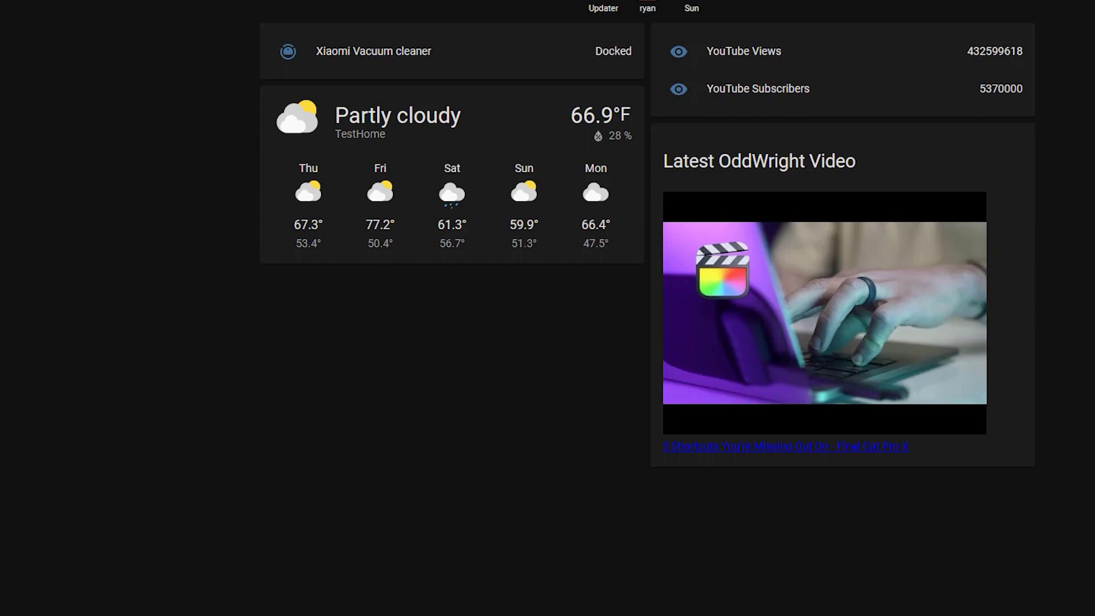
key("alt+Tab")
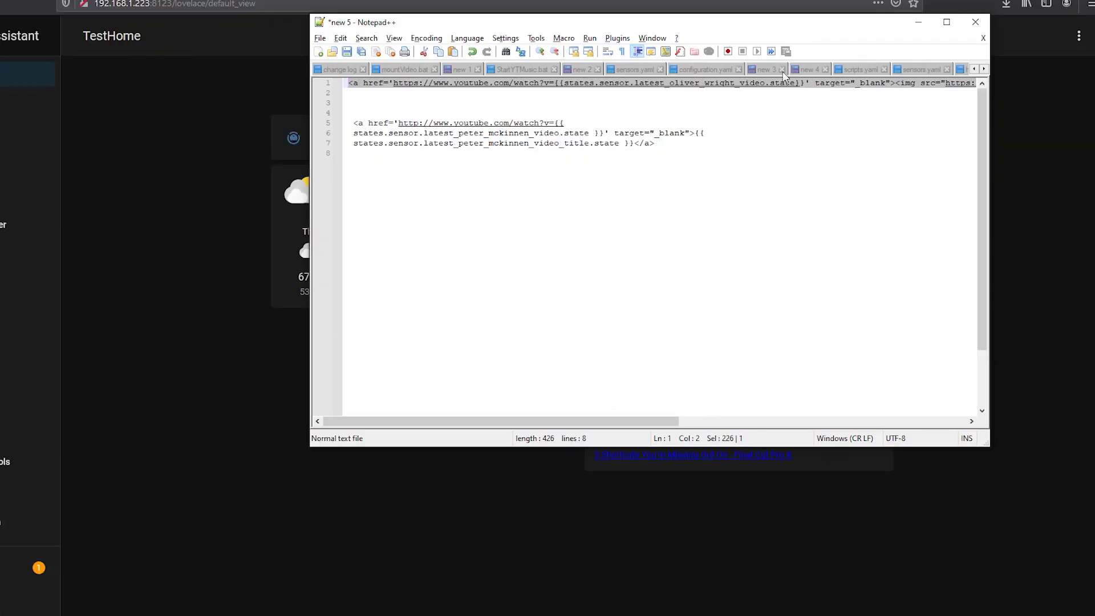
- In sensors.yaml, paste the views URL's channel id over the channelId in both search URLs
left_click(918, 70)
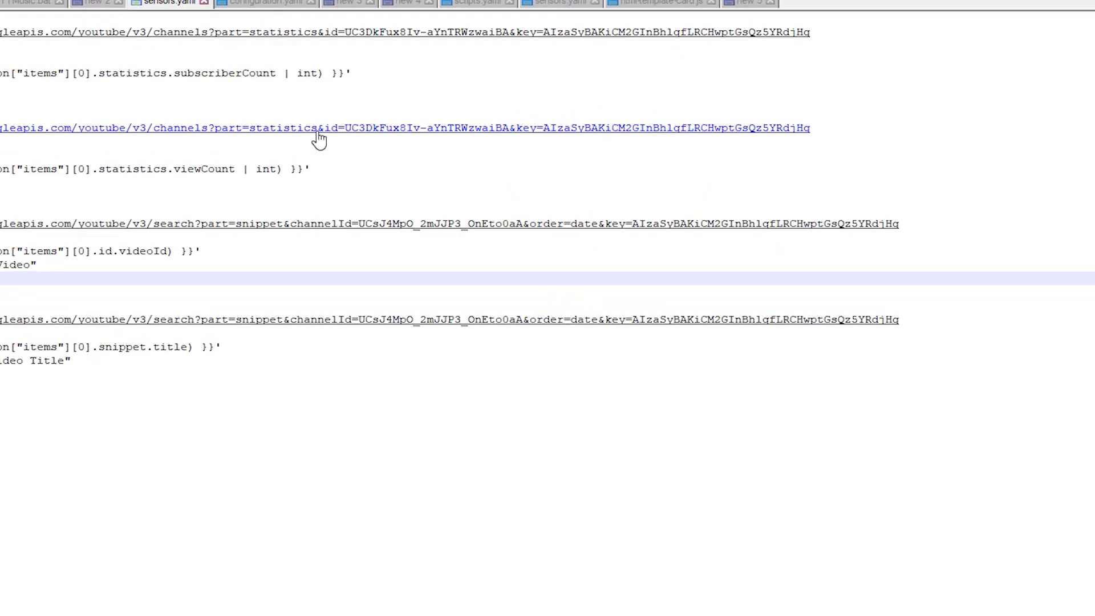
left_click_drag(348, 121, 512, 133)
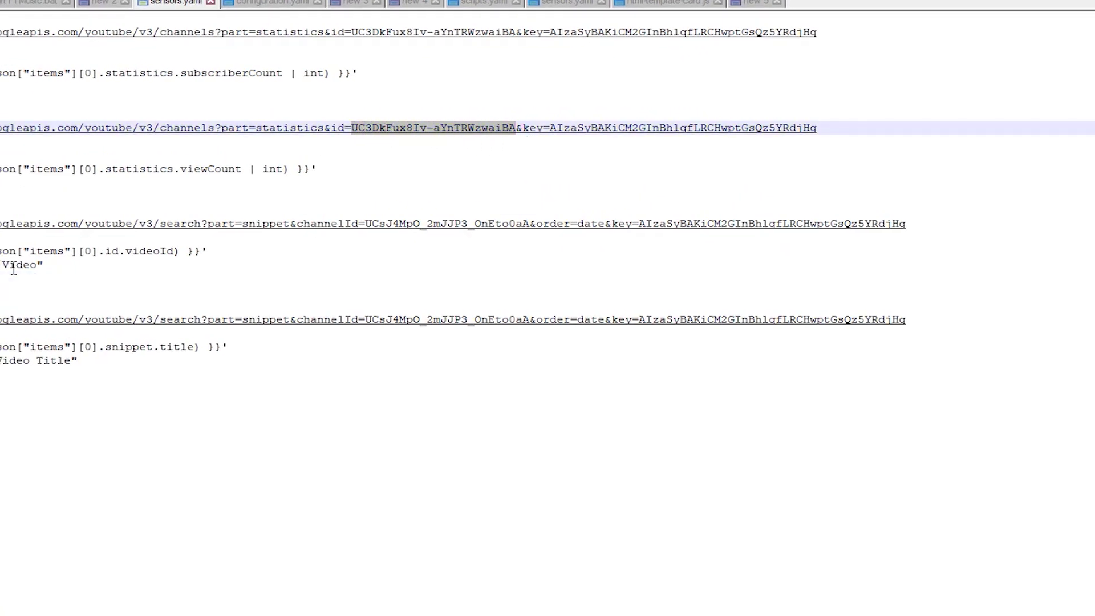
left_click_drag(65, 265, 286, 260)
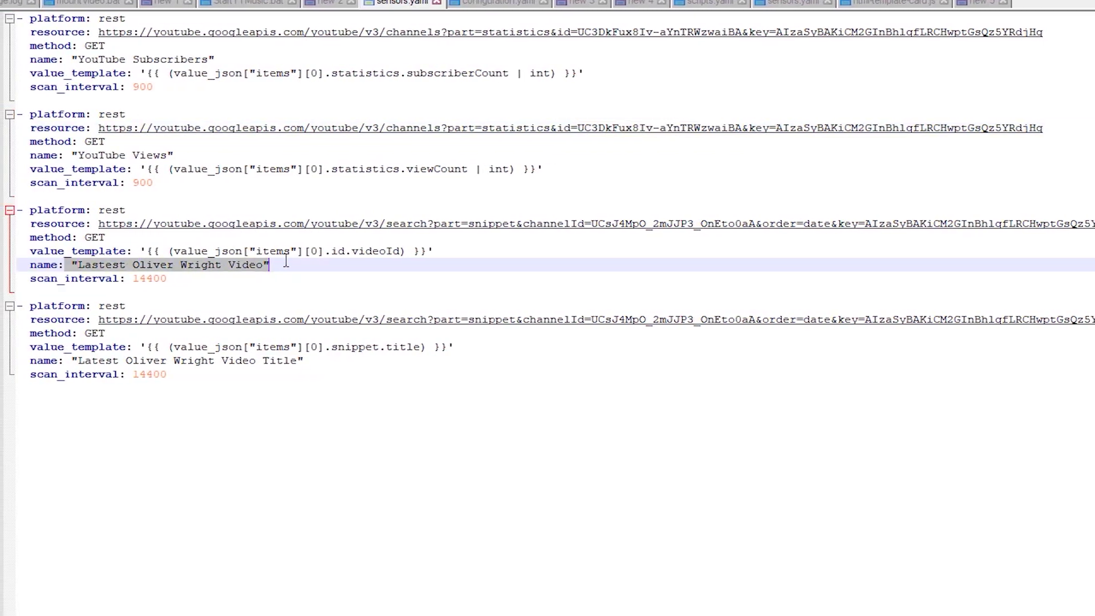
left_click(131, 268)
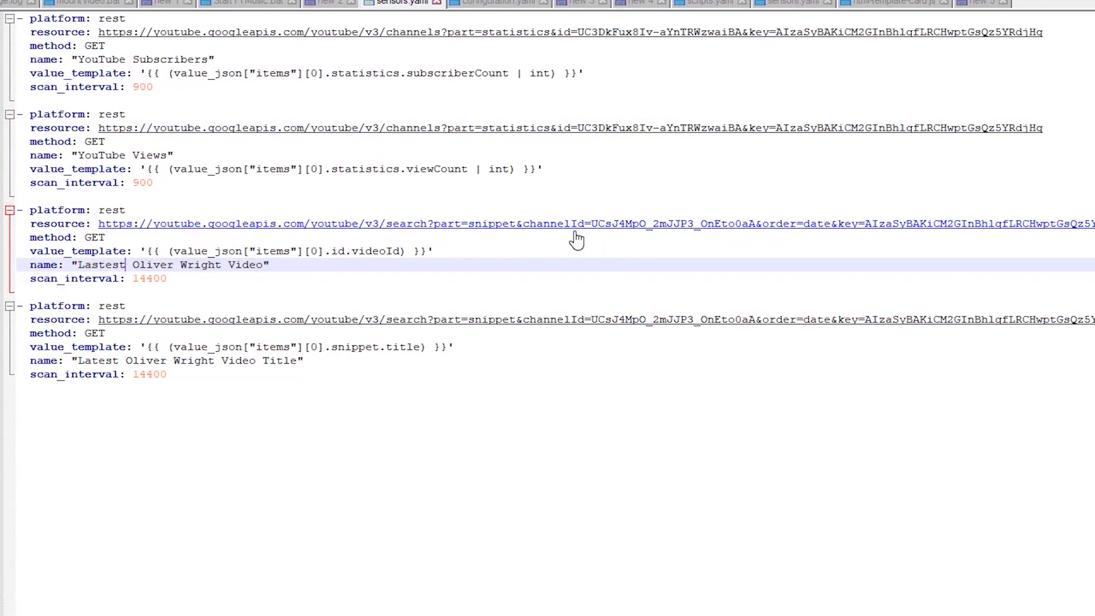
left_click(593, 227)
left_click_drag(595, 226, 756, 227)
key("ctrl+v")
left_click_drag(593, 323, 756, 322)
key("ctrl+v")
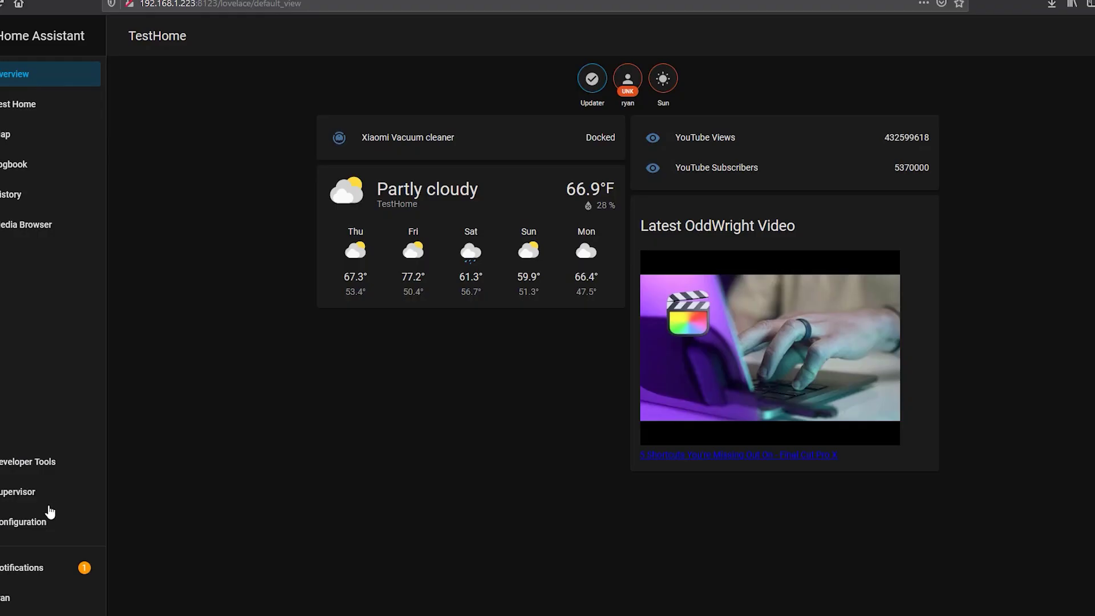
left_click(46, 521)
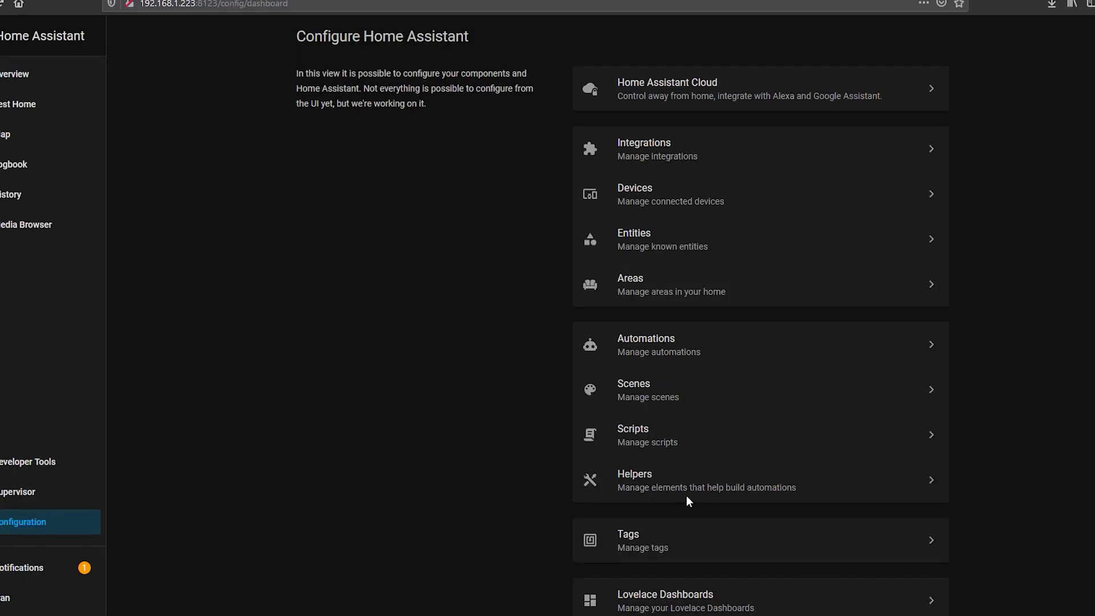
- Visit Server Controls and Developer Tools, then return to the Overview dashboard to see the updated card
scroll(679, 468, "down", 8)
left_click(665, 440)
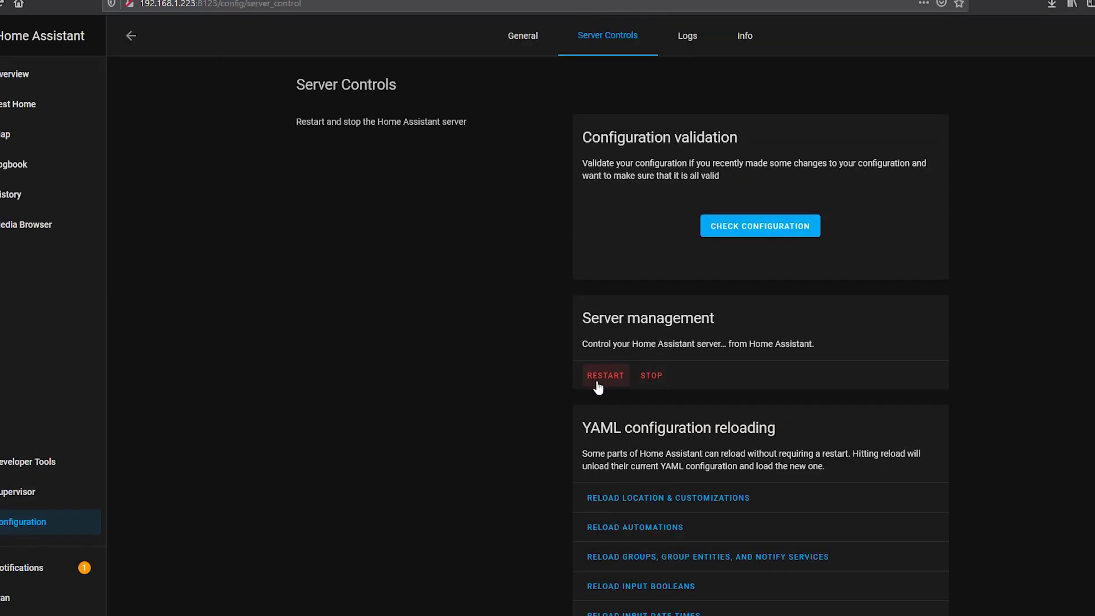
left_click(28, 461)
left_click(20, 80)
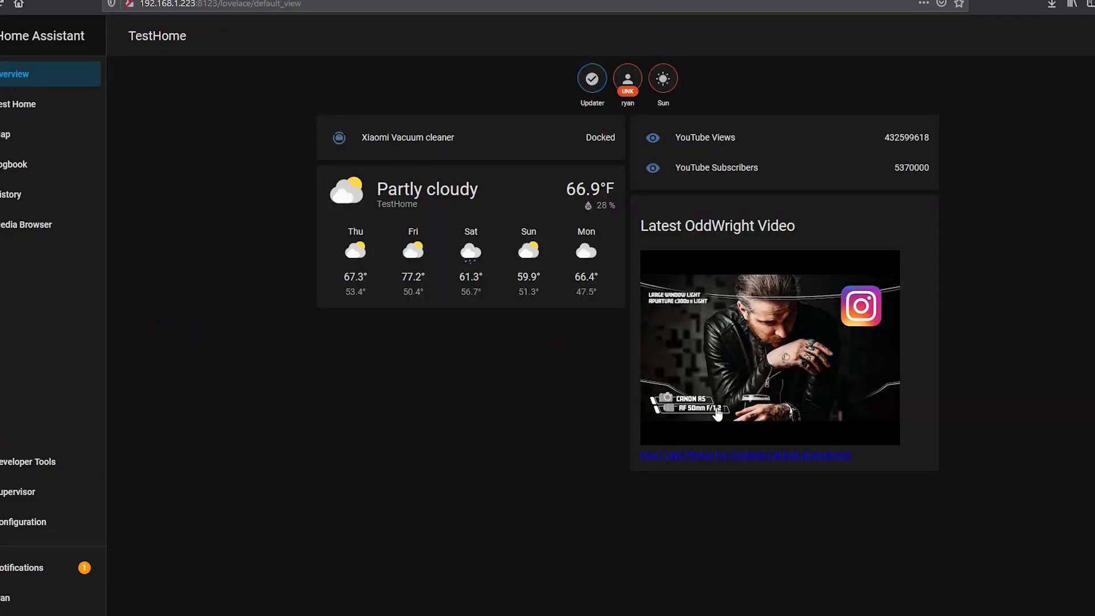